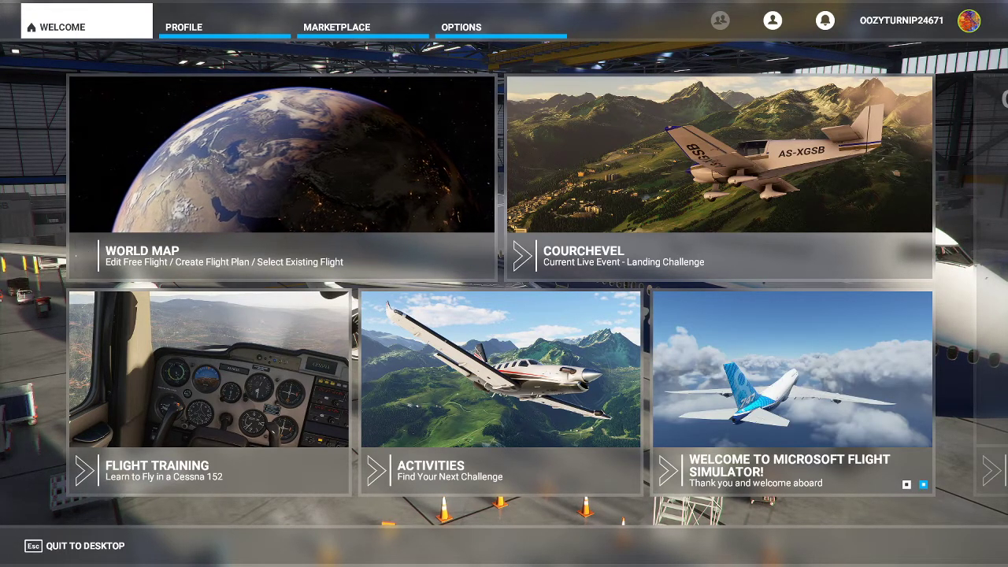
{"action": "left_click", "coordinate": [501, 392]}
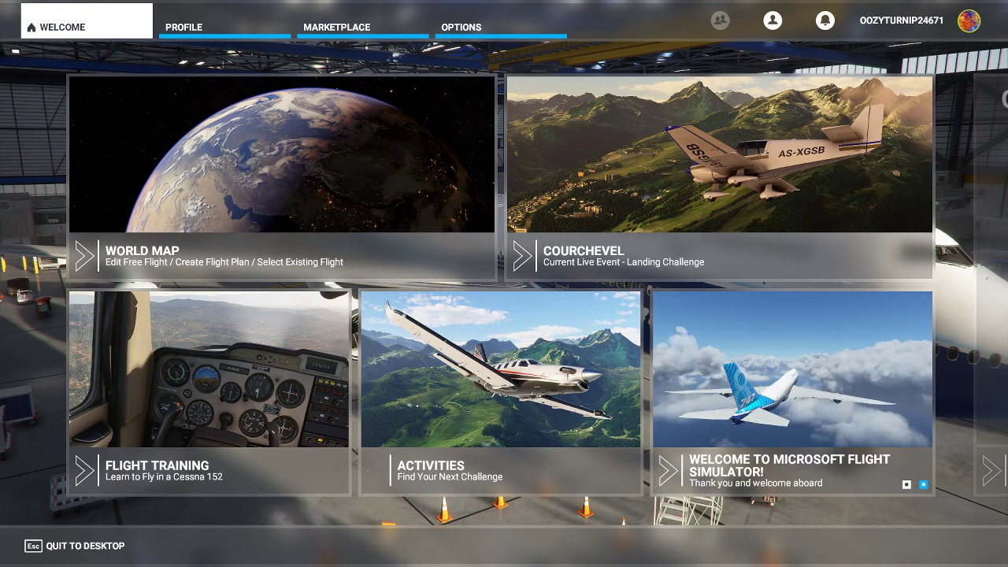
{"action": "left_click", "coordinate": [209, 394]}
{"action": "left_click", "coordinate": [282, 177]}
{"action": "key", "text": "Right"}
{"action": "key", "text": "Left"}
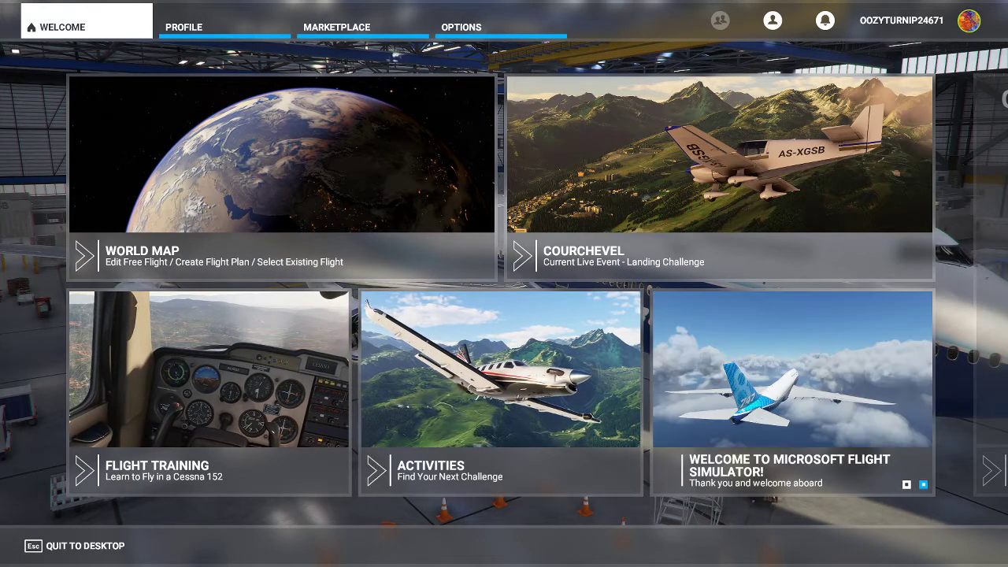
{"action": "left_click", "coordinate": [208, 392]}
Open the graphics settings in the simulator's General options
{"action": "key", "text": "Up"}
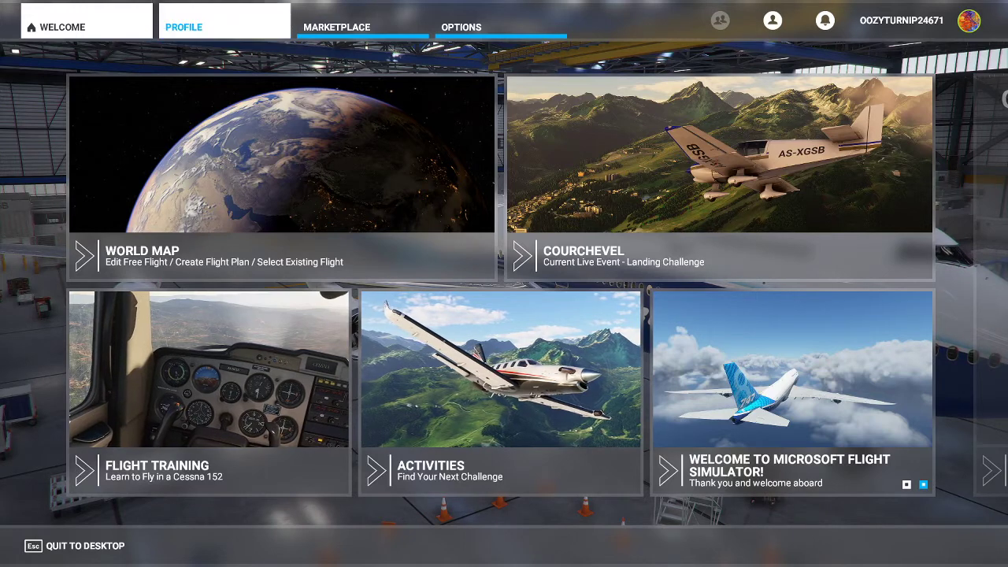
{"action": "key", "text": "Right"}
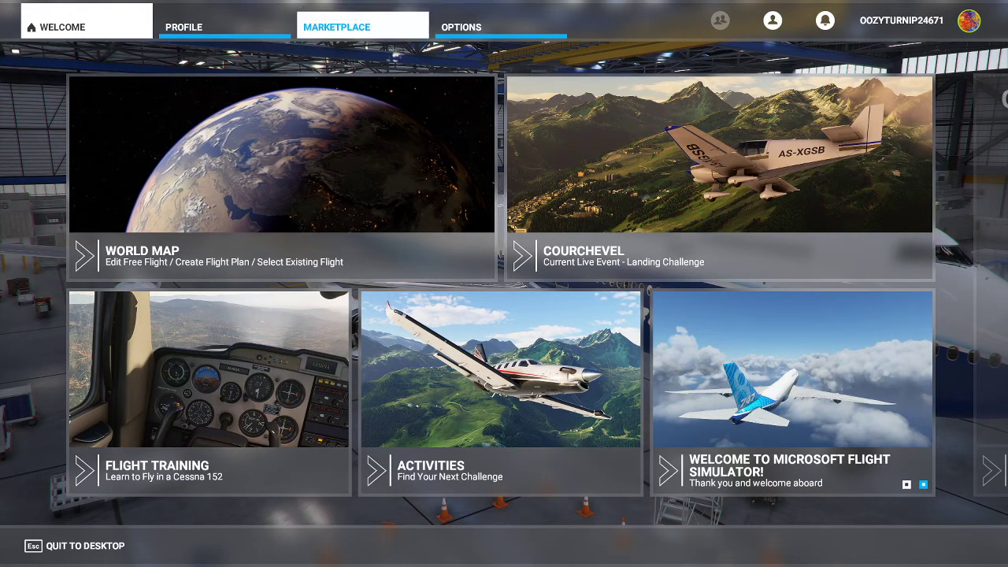
{"action": "left_click", "coordinate": [501, 24]}
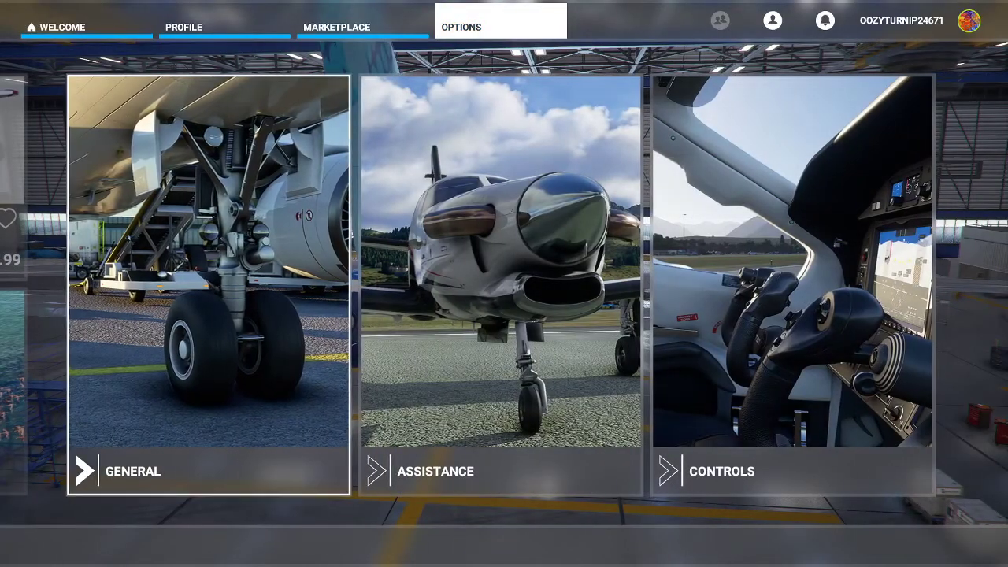
{"action": "key", "text": "Right"}
{"action": "key", "text": "Left"}
{"action": "key", "text": "Return"}
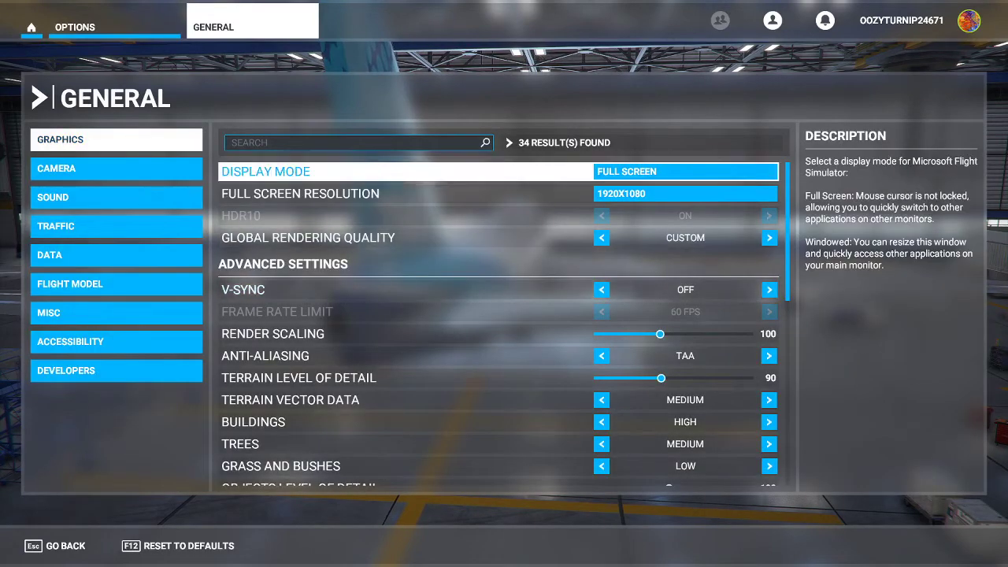
Read the descriptions of the display mode, full screen resolution, global rendering quality and V-Sync settings
{"action": "key", "text": "Down"}
{"action": "key", "text": "Up"}
{"action": "key", "text": "Down"}
{"action": "key", "text": "Down"}
{"action": "key", "text": "Up"}
{"action": "key", "text": "Down"}
{"action": "key", "text": "Down"}
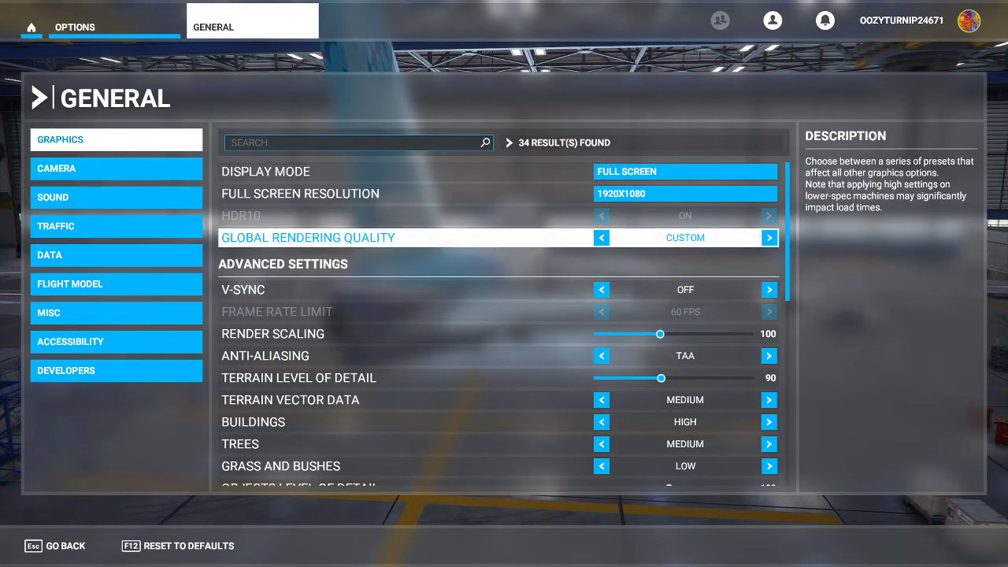
{"action": "key", "text": "Down"}
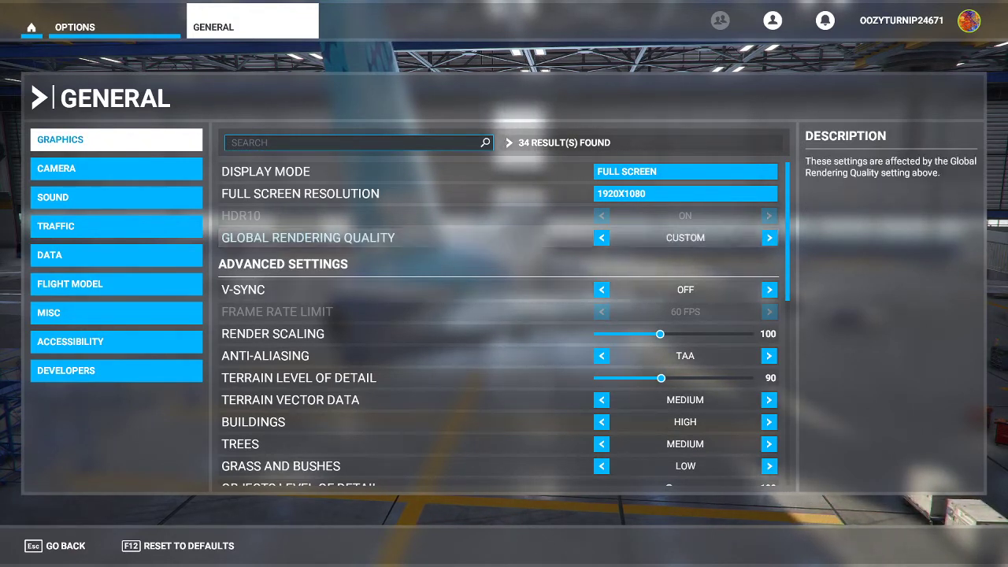
{"action": "key", "text": "Up"}
{"action": "key", "text": "Down"}
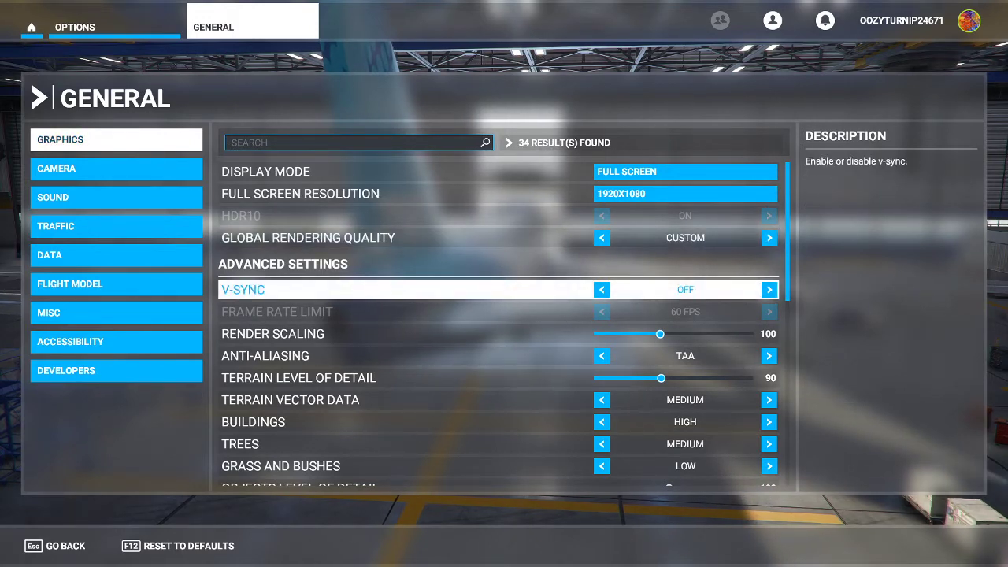
{"action": "key", "text": "Up"}
{"action": "key", "text": "Down"}
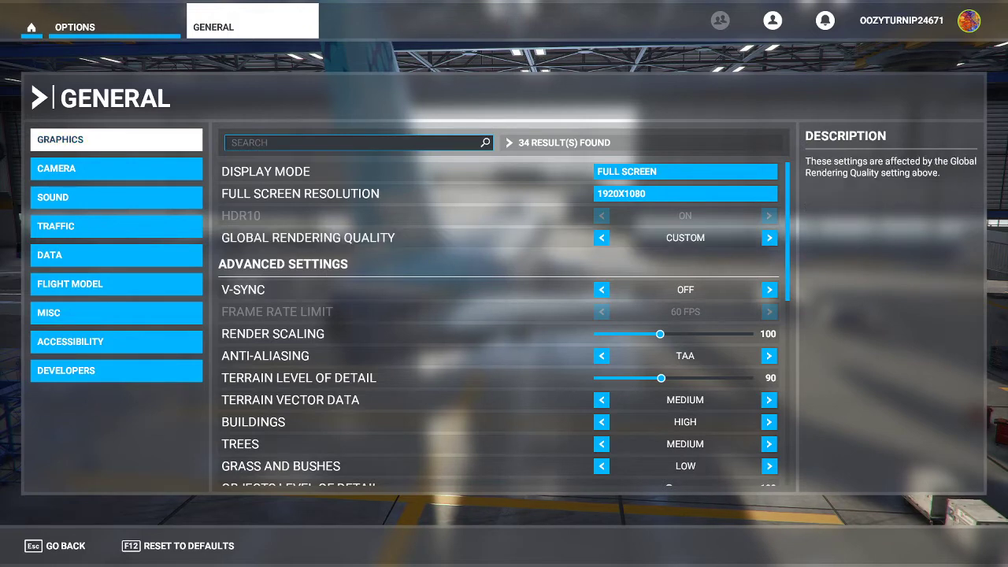
{"action": "key", "text": "Down"}
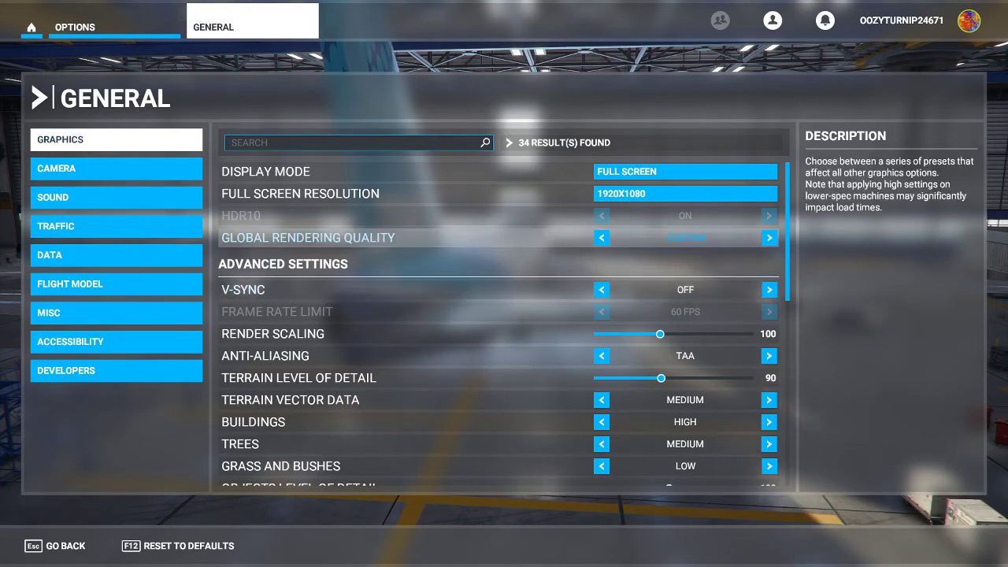
Review the basic display settings again, from display mode down to the start of the advanced settings
{"action": "key", "text": "Down"}
{"action": "mouse_move", "coordinate": [788, 245]}
{"action": "left_mouse_down"}
{"action": "mouse_move", "coordinate": [787, 255]}
{"action": "mouse_move", "coordinate": [787, 245]}
{"action": "left_mouse_up"}
{"action": "key", "text": "Up"}
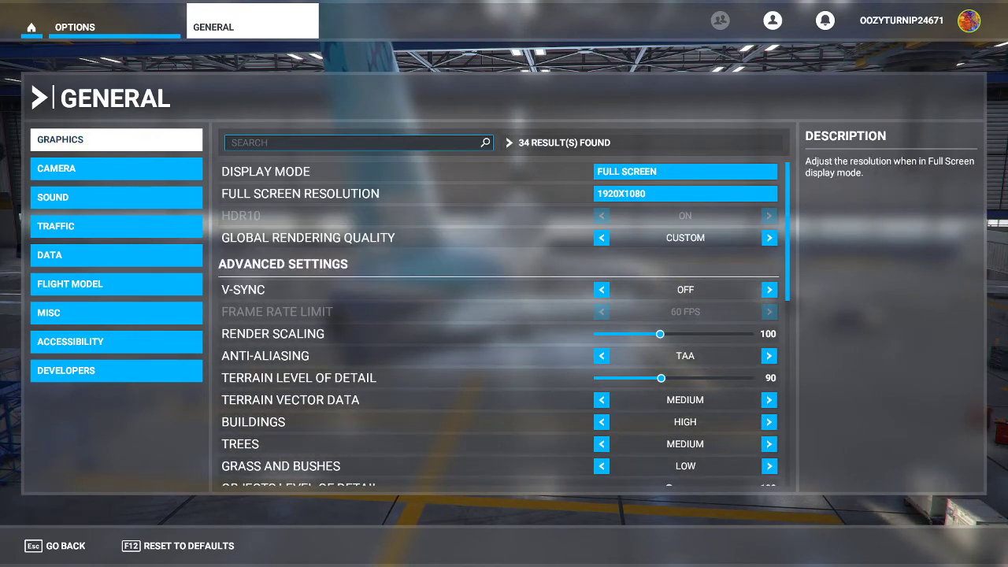
{"action": "key", "text": "Down"}
{"action": "key", "text": "Up"}
{"action": "key", "text": "Up"}
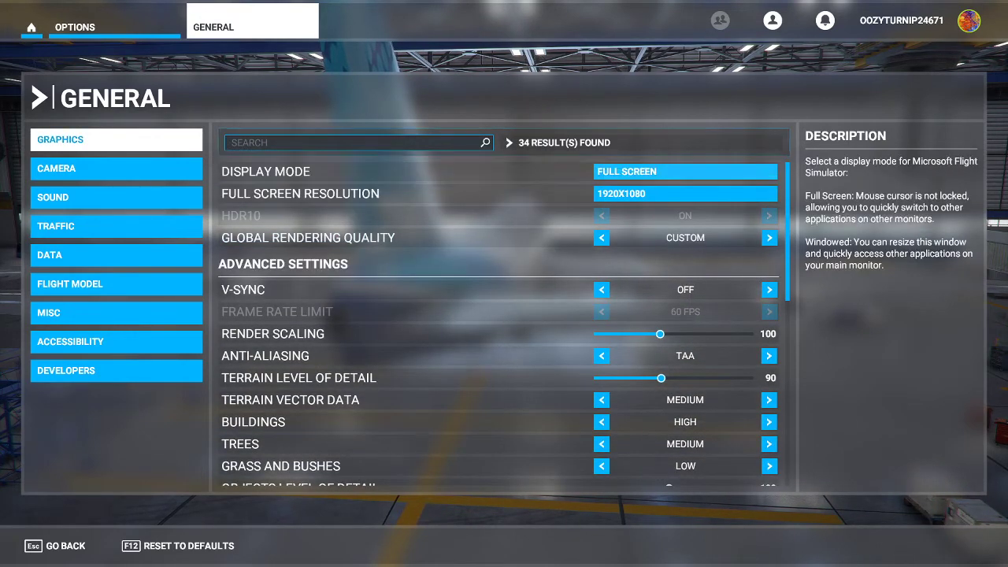
{"action": "key", "text": "Down"}
{"action": "key", "text": "Up"}
{"action": "key", "text": "Down"}
{"action": "key", "text": "Down"}
{"action": "key", "text": "Up"}
{"action": "key", "text": "Up"}
{"action": "key", "text": "Up"}
{"action": "key", "text": "Down"}
{"action": "key", "text": "Down"}
{"action": "key", "text": "Down"}
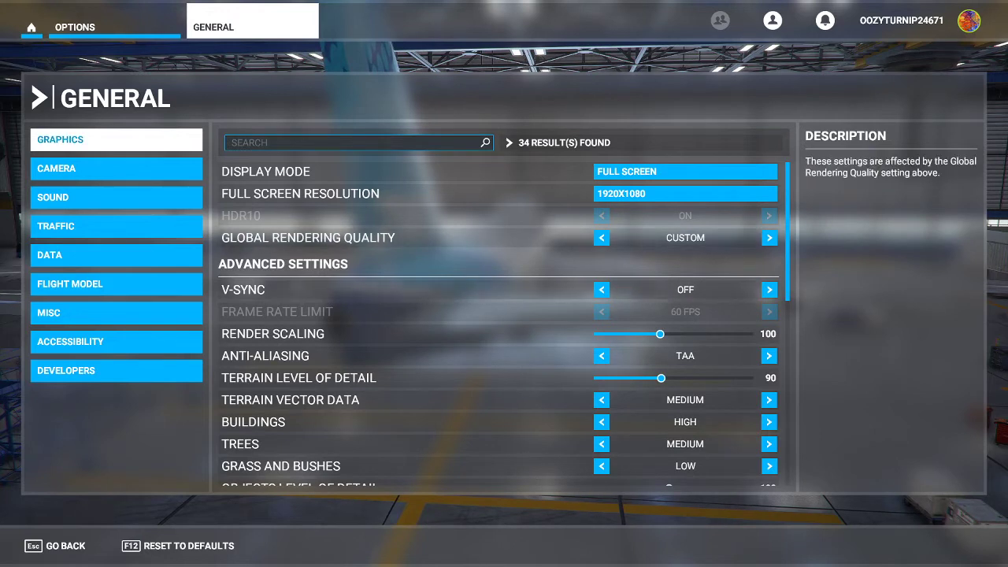
{"action": "key", "text": "Down"}
{"action": "key", "text": "Down"}
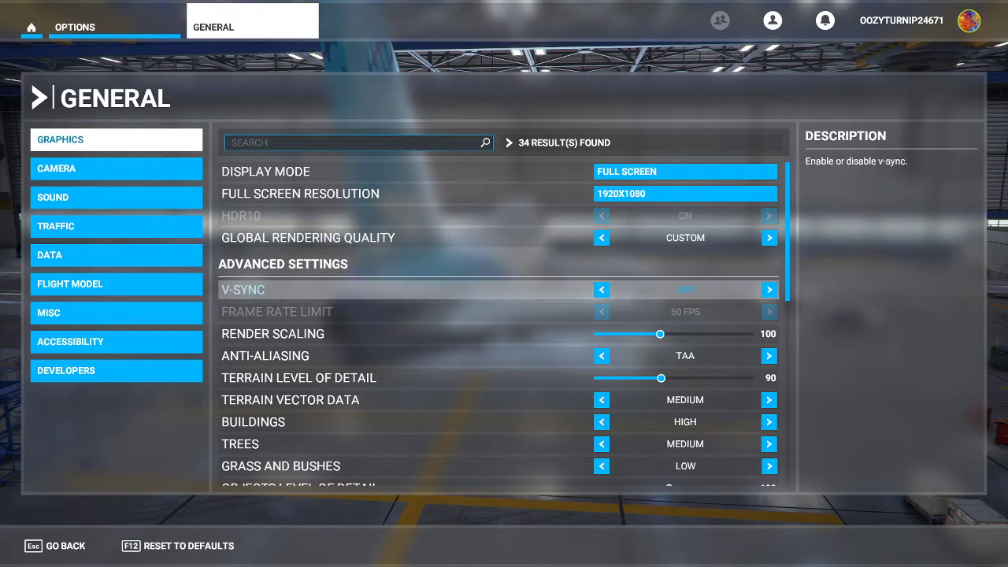
Compare the V-Sync setting with the global rendering quality preset and the display mode
{"action": "key", "text": "Up"}
{"action": "key", "text": "Down"}
{"action": "key", "text": "Up"}
{"action": "key", "text": "Down"}
{"action": "key", "text": "Down"}
{"action": "key", "text": "Up"}
{"action": "key", "text": "Up"}
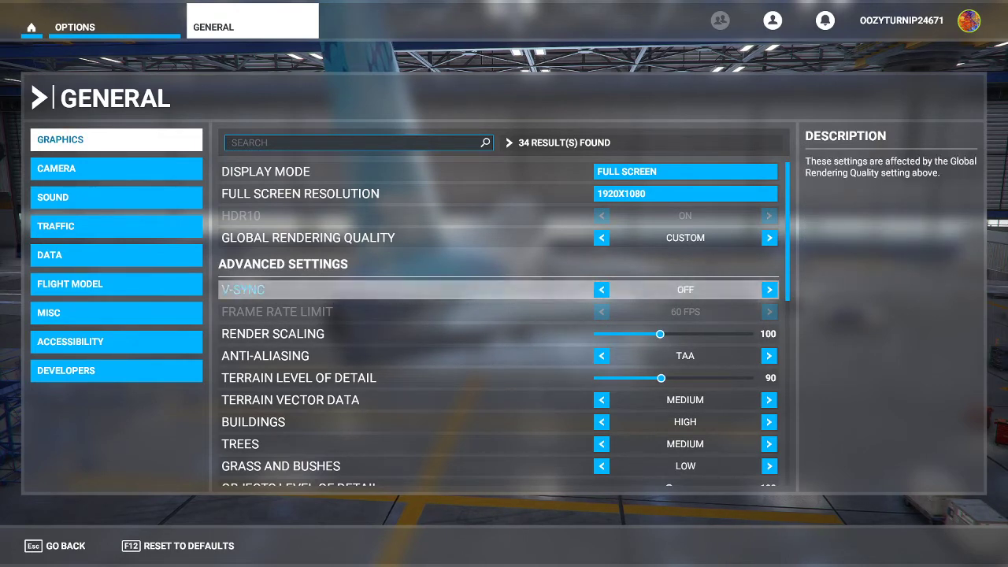
{"action": "key", "text": "Down"}
{"action": "key", "text": "Up"}
{"action": "key", "text": "Up"}
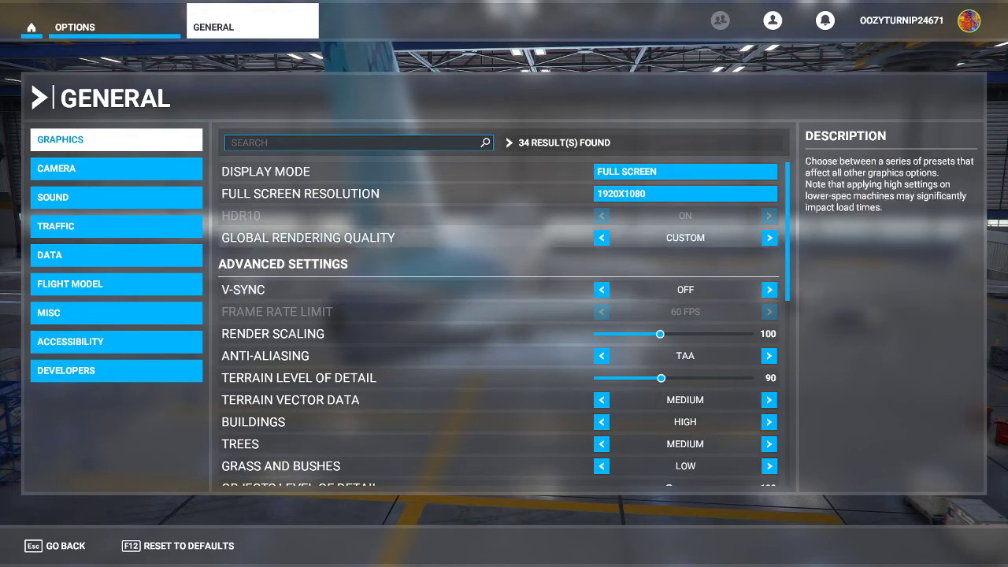
{"action": "key", "text": "Down"}
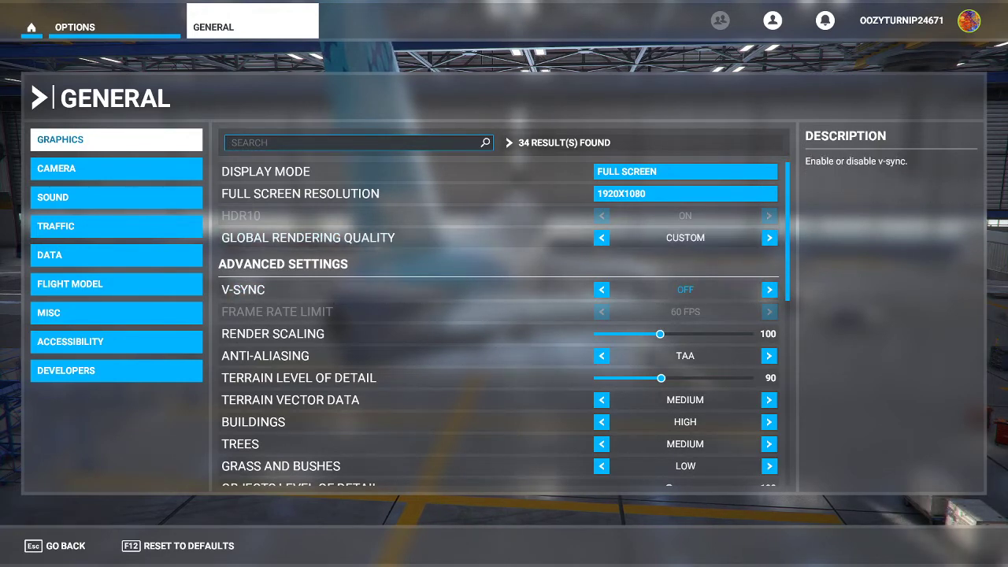
{"action": "key", "text": "Down"}
{"action": "key", "text": "Up"}
{"action": "key", "text": "Down"}
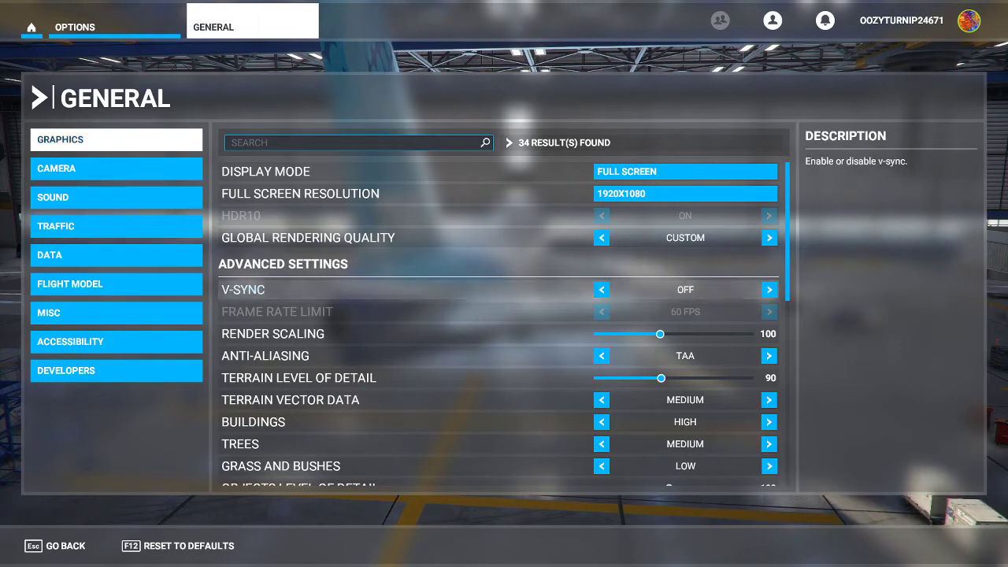
{"action": "key", "text": "Up"}
{"action": "key", "text": "Up"}
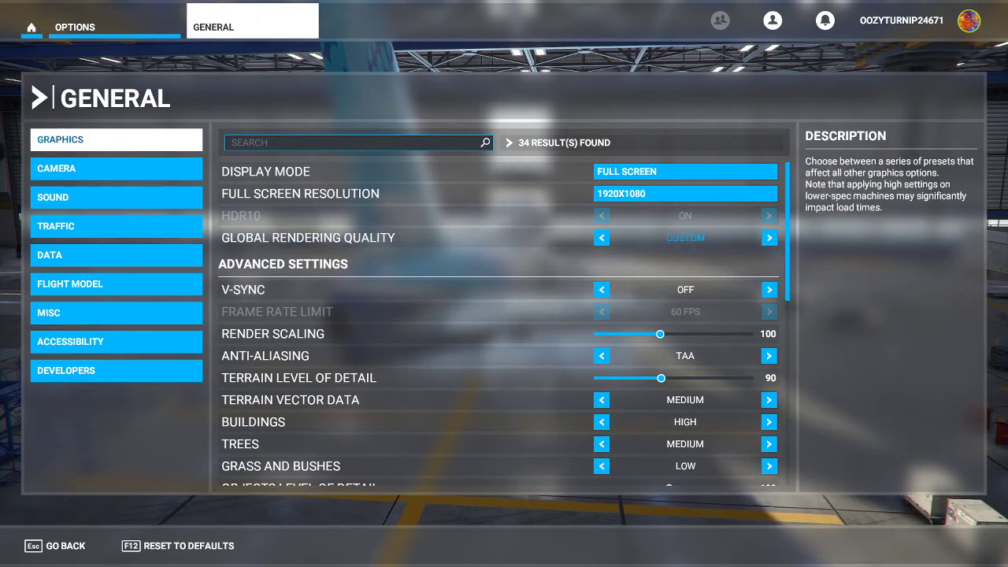
{"action": "key", "text": "Up"}
{"action": "key", "text": "Up"}
{"action": "key", "text": "Down"}
{"action": "key", "text": "Up"}
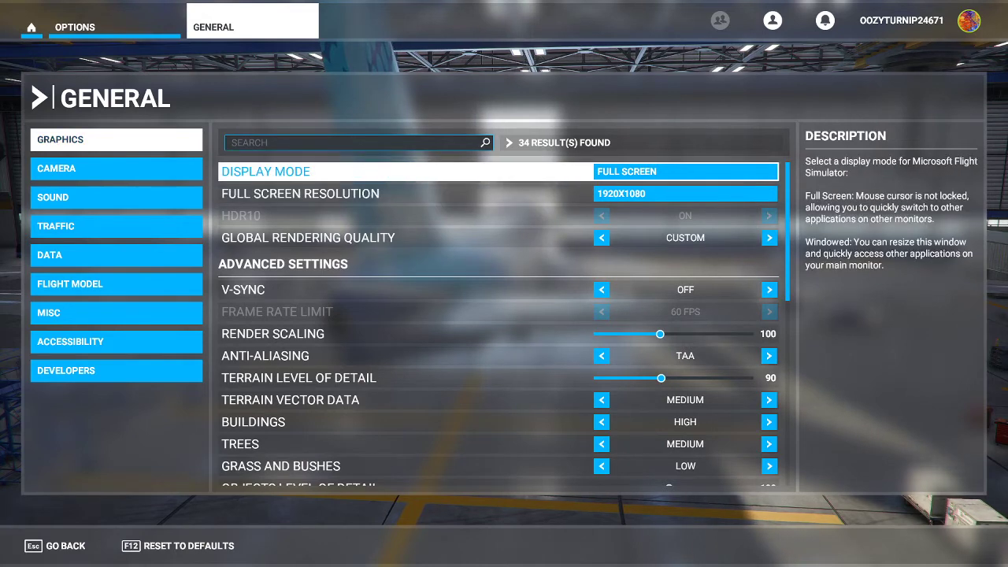
Check the full screen resolution setting and return to the list of graphics settings
{"action": "key", "text": "Down"}
{"action": "key", "text": "Return"}
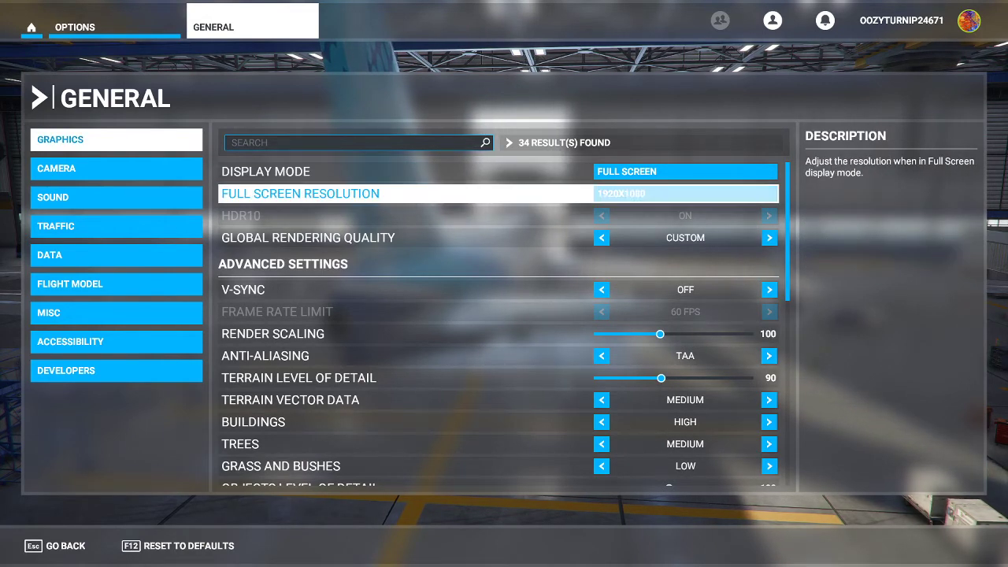
{"action": "key", "text": "Escape"}
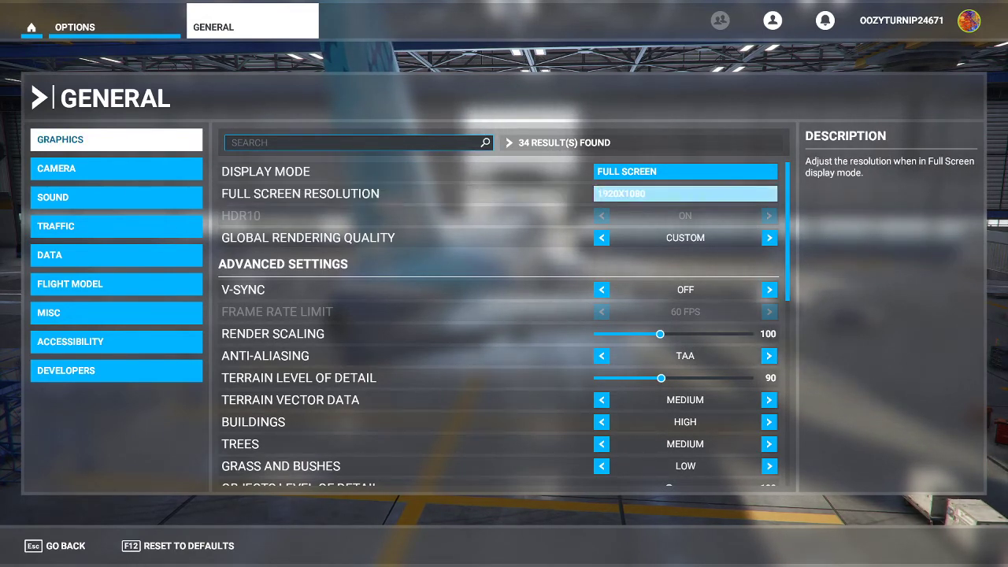
{"action": "key", "text": "Down"}
{"action": "key", "text": "Down"}
{"action": "key", "text": "Up"}
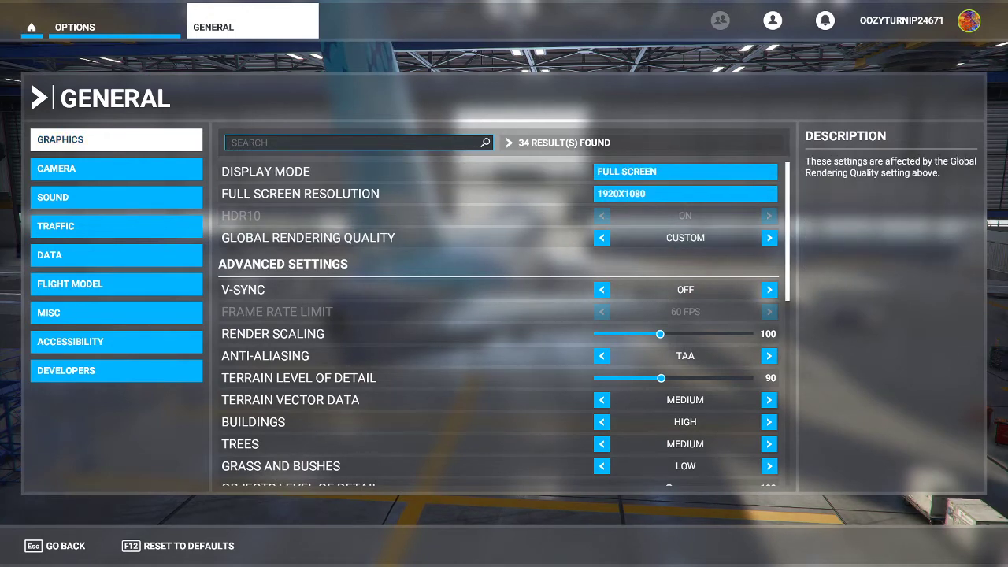
Examine the global rendering quality preset and the V-Sync setting at the head of the advanced settings
{"action": "scroll", "coordinate": [498, 258], "scroll_direction": "down", "scroll_amount": 1}
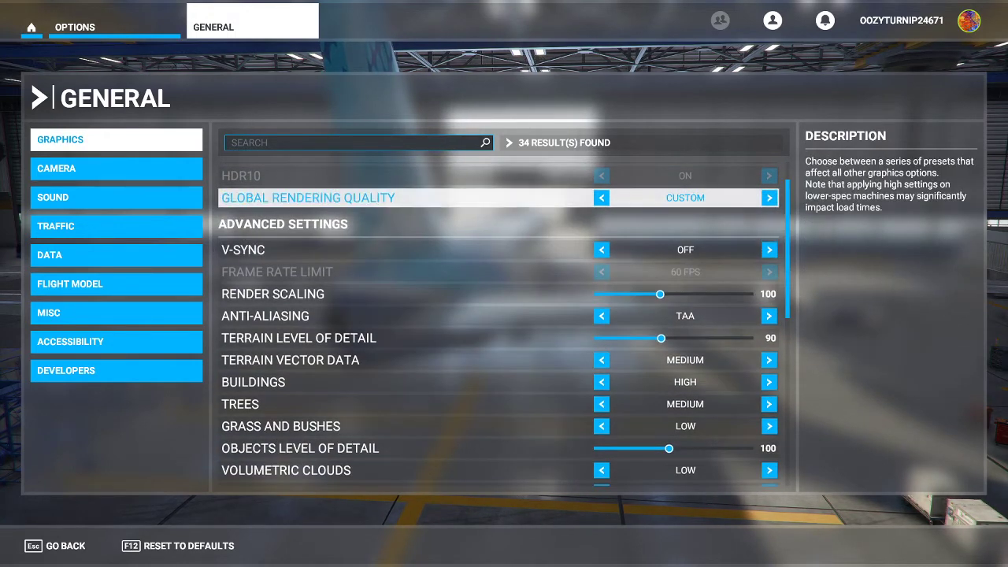
{"action": "key", "text": "Left"}
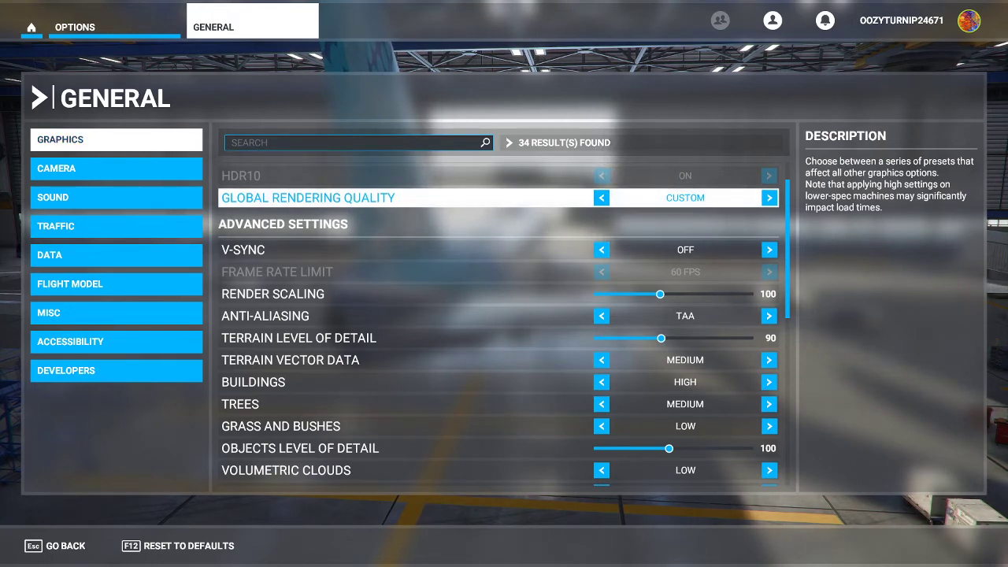
{"action": "key", "text": "Down"}
{"action": "key", "text": "Down"}
{"action": "key", "text": "Up"}
{"action": "key", "text": "Up"}
{"action": "key", "text": "Down"}
{"action": "key", "text": "Down"}
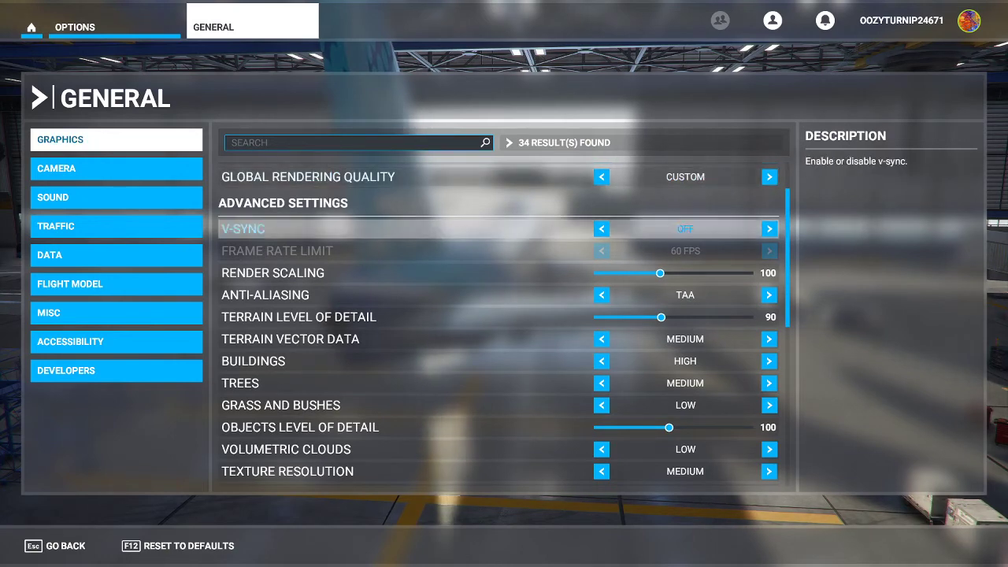
{"action": "key", "text": "Down"}
{"action": "key", "text": "Up"}
{"action": "key", "text": "Up"}
{"action": "key", "text": "Down"}
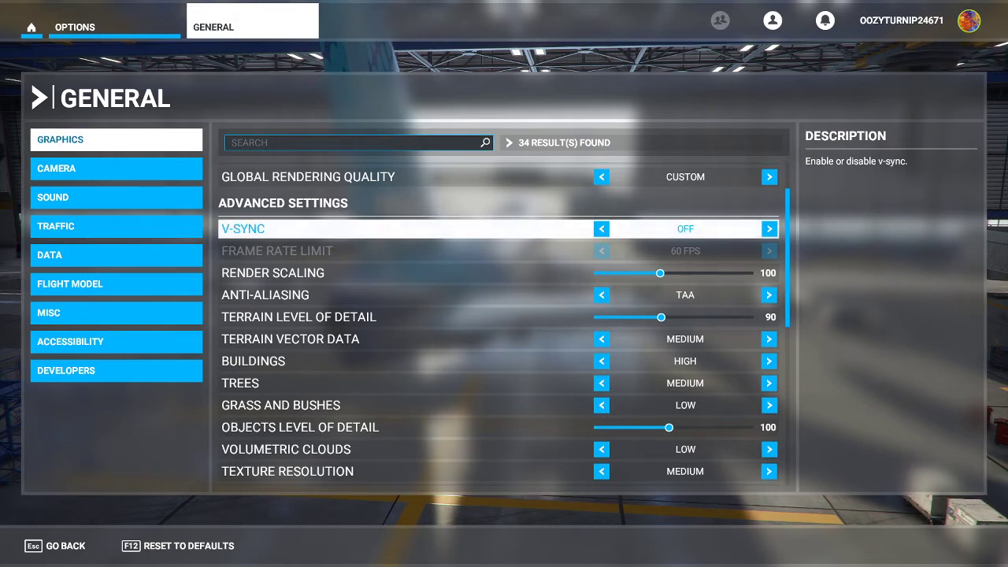
{"action": "key", "text": "Up"}
{"action": "key", "text": "Down"}
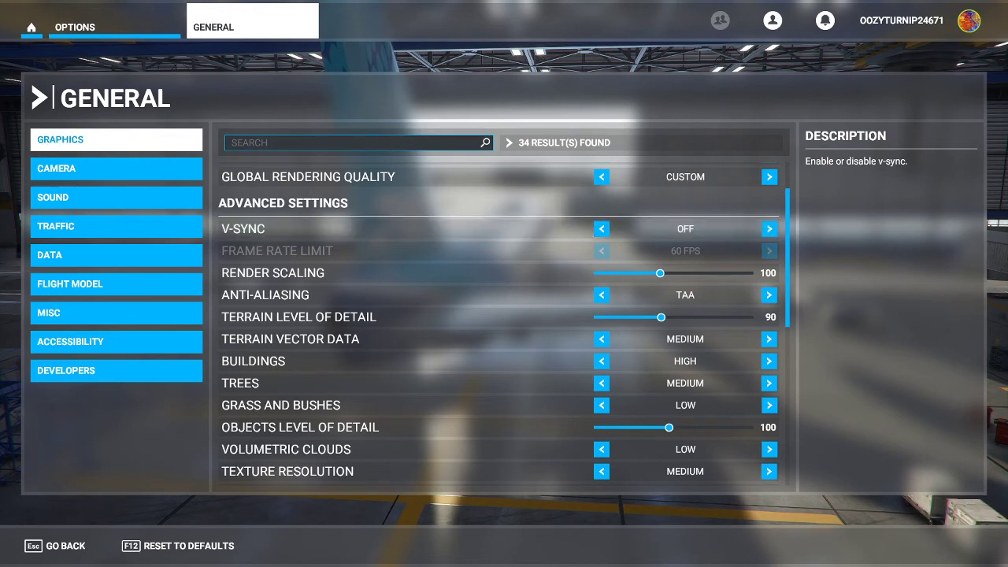
Read the descriptions of the render scaling and anti-aliasing settings
{"action": "key", "text": "Down"}
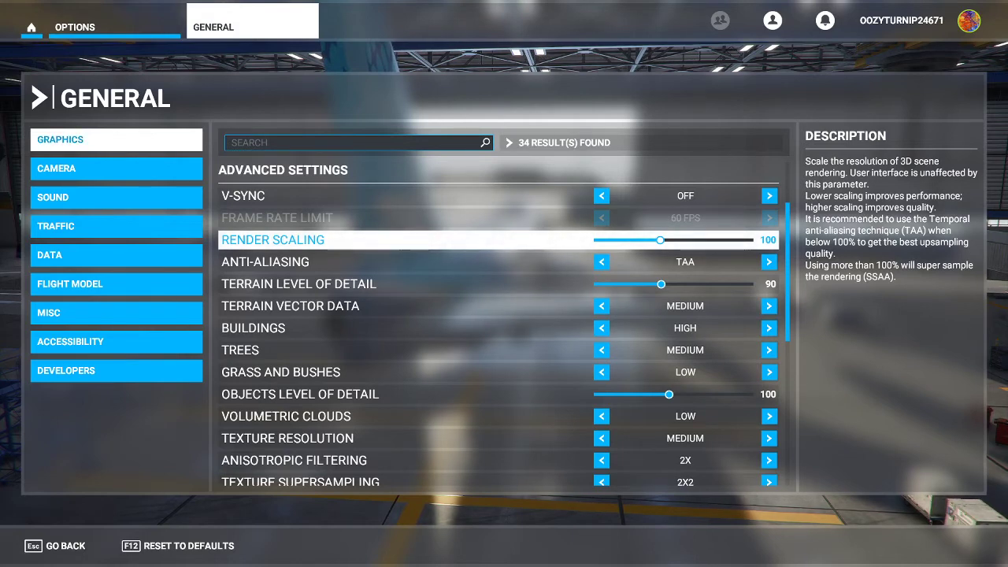
{"action": "key", "text": "Down"}
{"action": "key", "text": "Up"}
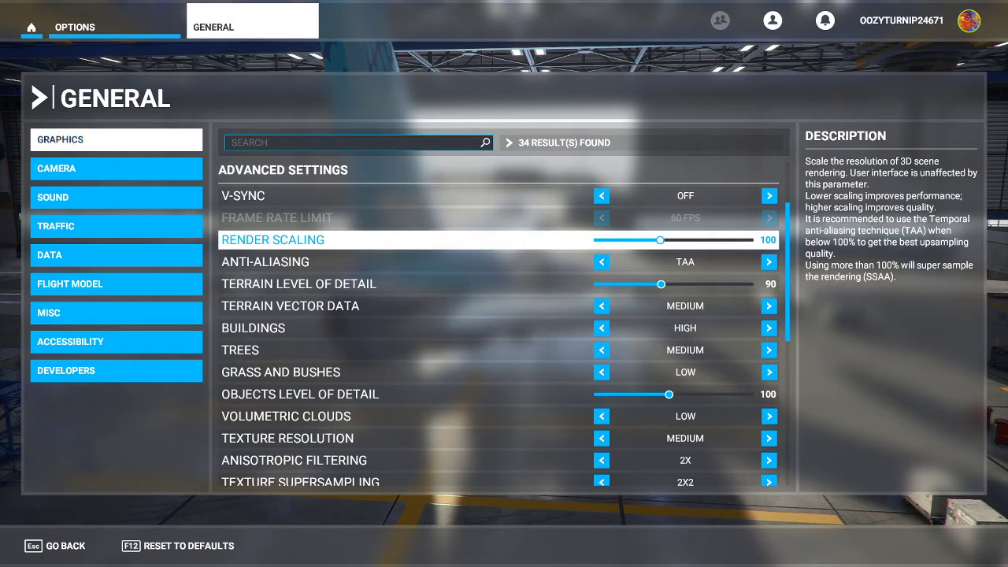
{"action": "key", "text": "Down"}
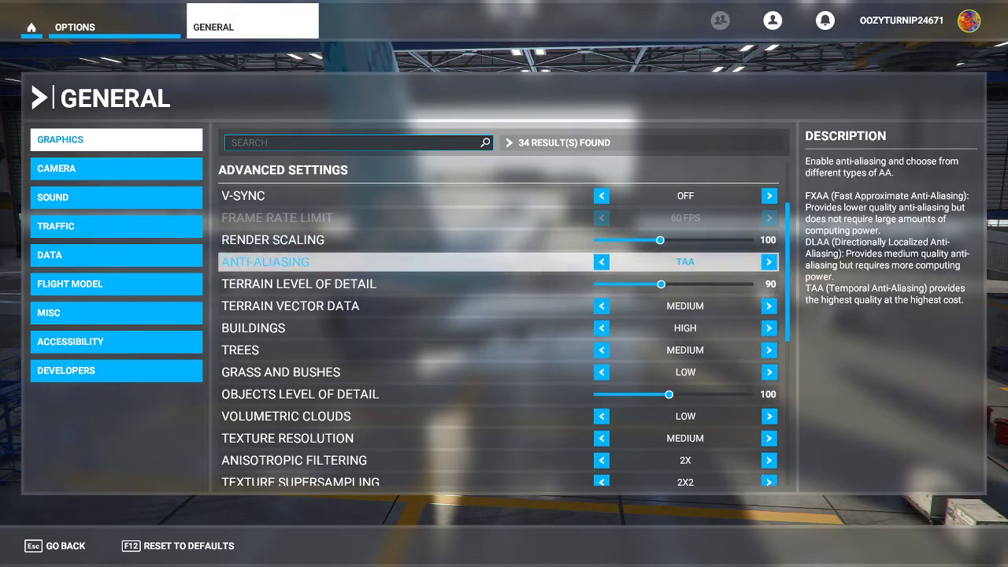
{"action": "key", "text": "Down"}
{"action": "key", "text": "Up"}
{"action": "key", "text": "Up"}
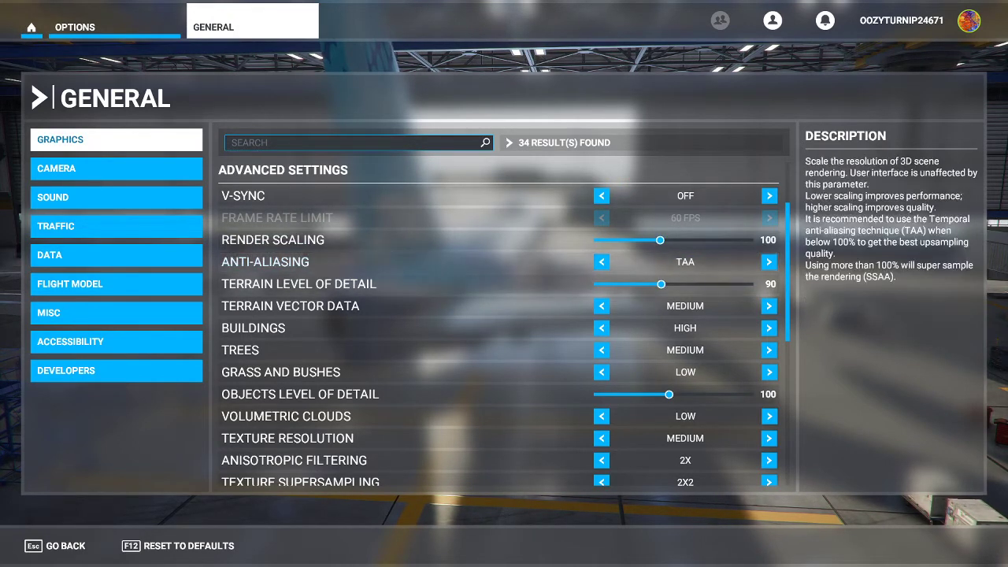
Examine the advanced terrain settings, including terrain level of detail and terrain vector data, alongside anti-aliasing
{"action": "key", "text": "Down"}
{"action": "key", "text": "Down"}
{"action": "key", "text": "Down"}
{"action": "key", "text": "Down"}
{"action": "key", "text": "Up"}
{"action": "key", "text": "Up"}
{"action": "key", "text": "Up"}
{"action": "key", "text": "Up"}
{"action": "key", "text": "Down"}
{"action": "key", "text": "Down"}
{"action": "key", "text": "Down"}
{"action": "key", "text": "Down"}
{"action": "key", "text": "Down"}
{"action": "key", "text": "Down"}
{"action": "key", "text": "Down"}
{"action": "key", "text": "Down"}
{"action": "key", "text": "Up"}
{"action": "key", "text": "Up"}
{"action": "key", "text": "Up"}
{"action": "key", "text": "Up"}
{"action": "key", "text": "Up"}
{"action": "key", "text": "Up"}
{"action": "key", "text": "Up"}
{"action": "key", "text": "Down"}
{"action": "key", "text": "Up"}
{"action": "key", "text": "Down"}
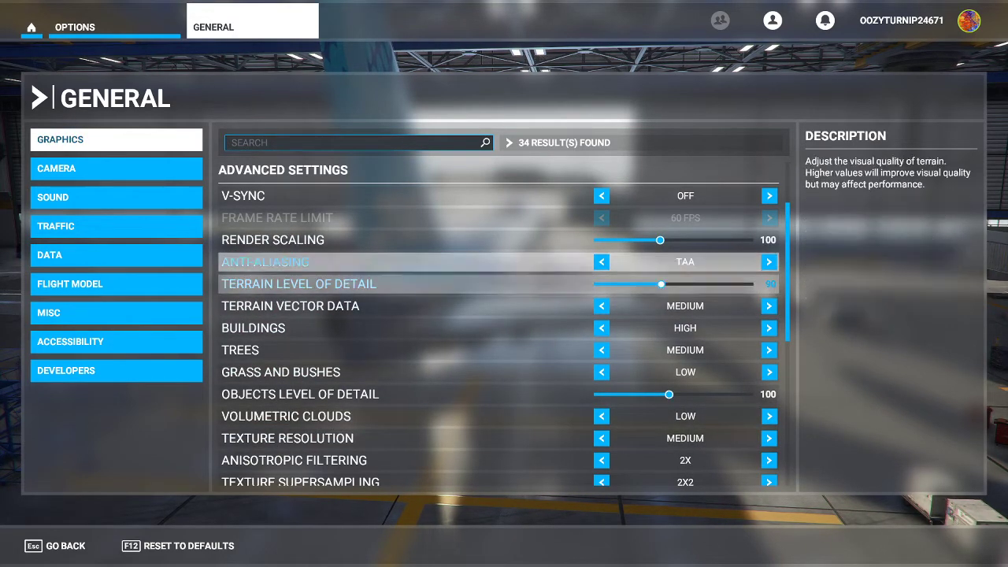
{"action": "key", "text": "Down"}
{"action": "key", "text": "Up"}
{"action": "key", "text": "Up"}
{"action": "key", "text": "Up"}
{"action": "key", "text": "Down"}
{"action": "key", "text": "Down"}
{"action": "key", "text": "Down"}
{"action": "key", "text": "Down"}
{"action": "key", "text": "Up"}
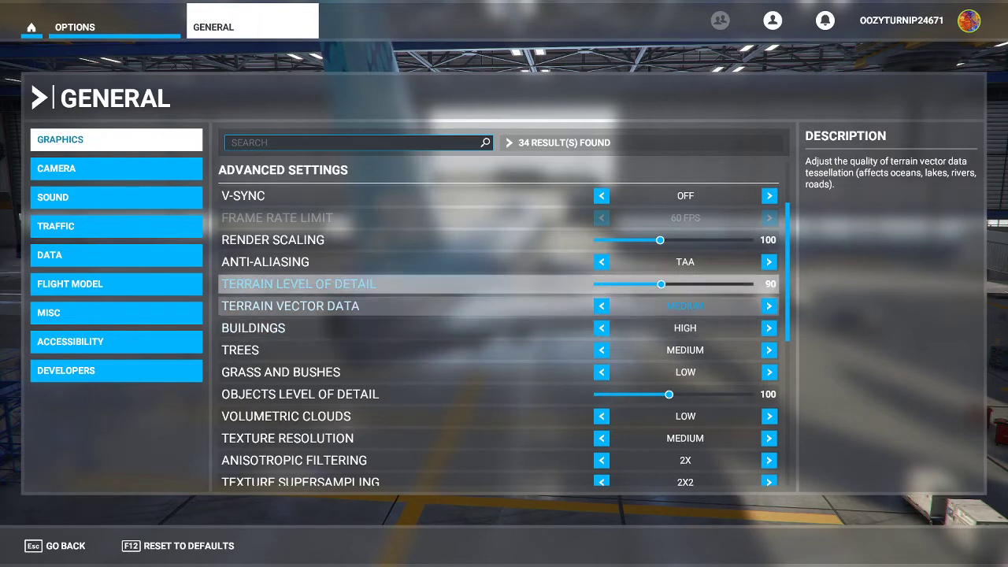
Read the descriptions of the procedurally generated buildings setting and the trees setting
{"action": "key", "text": "Down"}
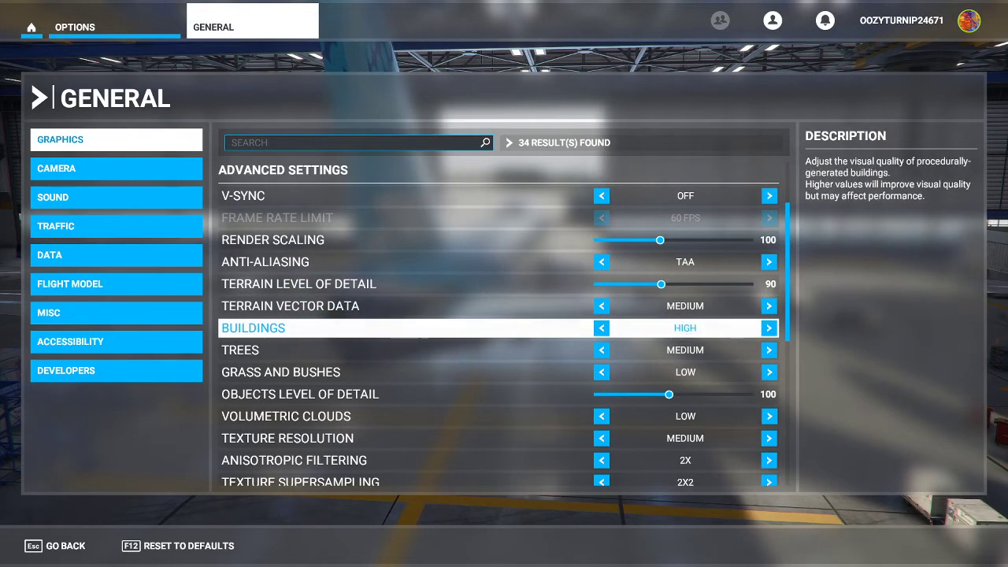
{"action": "left_click_drag", "start_coordinate": [788, 271], "coordinate": [787, 284]}
{"action": "key", "text": "Up"}
{"action": "key", "text": "Up"}
{"action": "key", "text": "Up"}
{"action": "key", "text": "Up"}
{"action": "key", "text": "Up"}
{"action": "key", "text": "Up"}
{"action": "key", "text": "Up"}
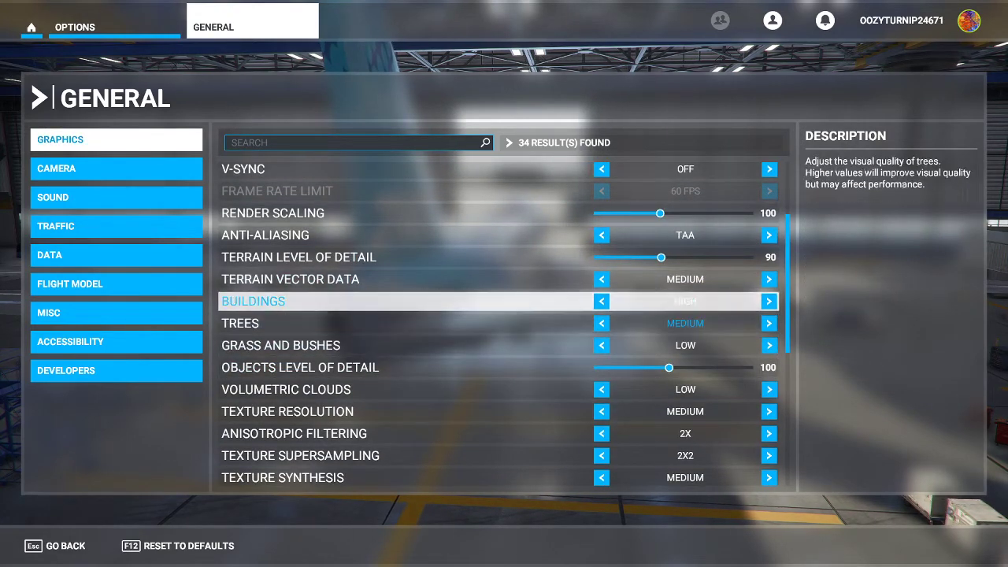
{"action": "key", "text": "Down"}
{"action": "key", "text": "Up"}
{"action": "key", "text": "Down"}
{"action": "key", "text": "Up"}
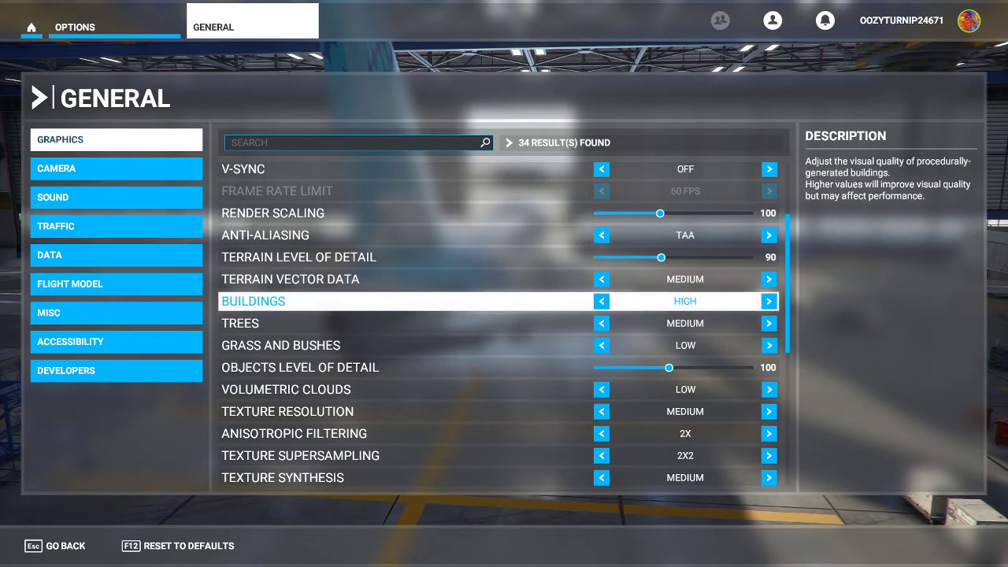
{"action": "key", "text": "Down"}
{"action": "key", "text": "Down"}
{"action": "key", "text": "Up"}
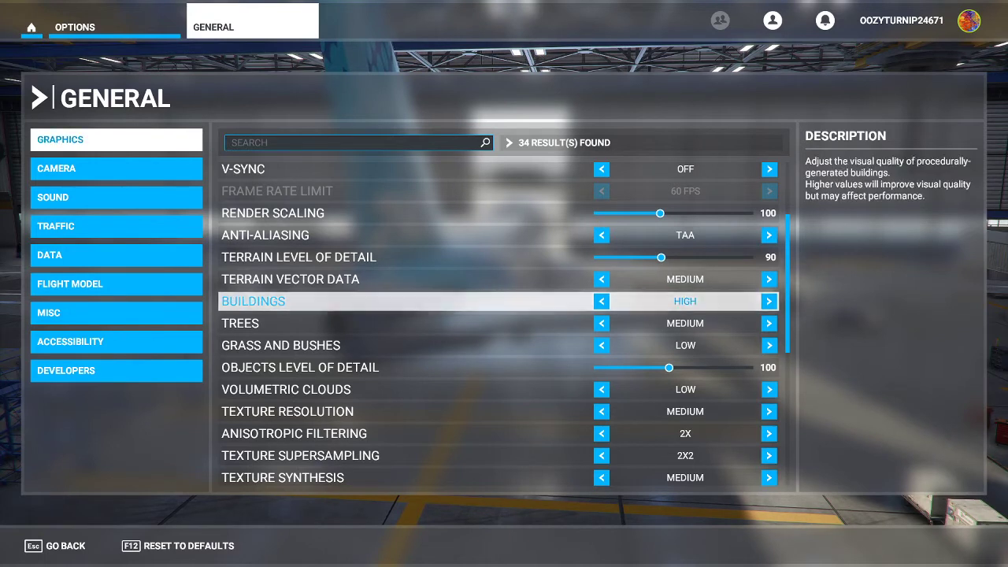
{"action": "key", "text": "Down"}
{"action": "key", "text": "Up"}
{"action": "key", "text": "Down"}
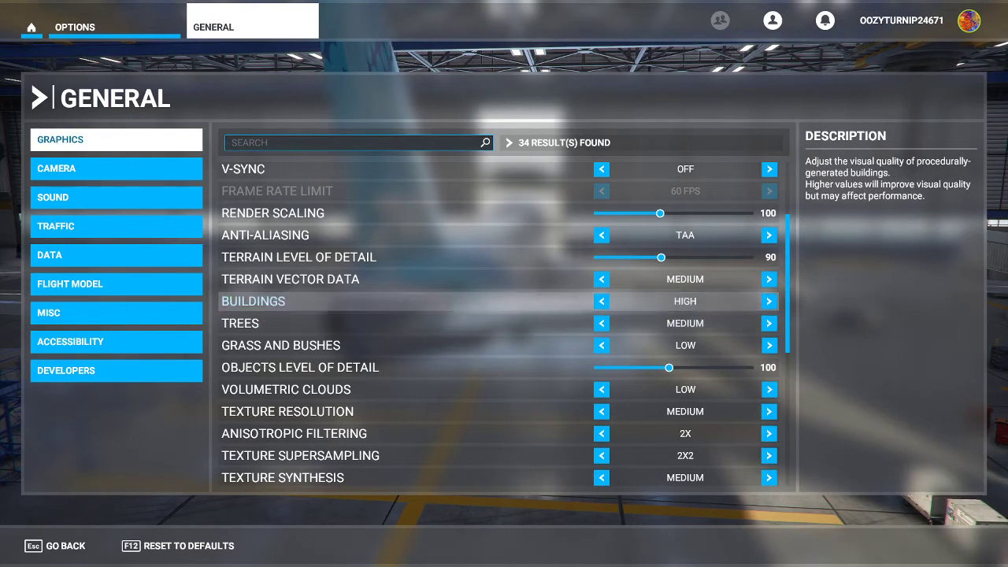
Examine the grass and bushes setting together with the objects level of detail setting
{"action": "key", "text": "Up"}
{"action": "key", "text": "Down"}
{"action": "key", "text": "Down"}
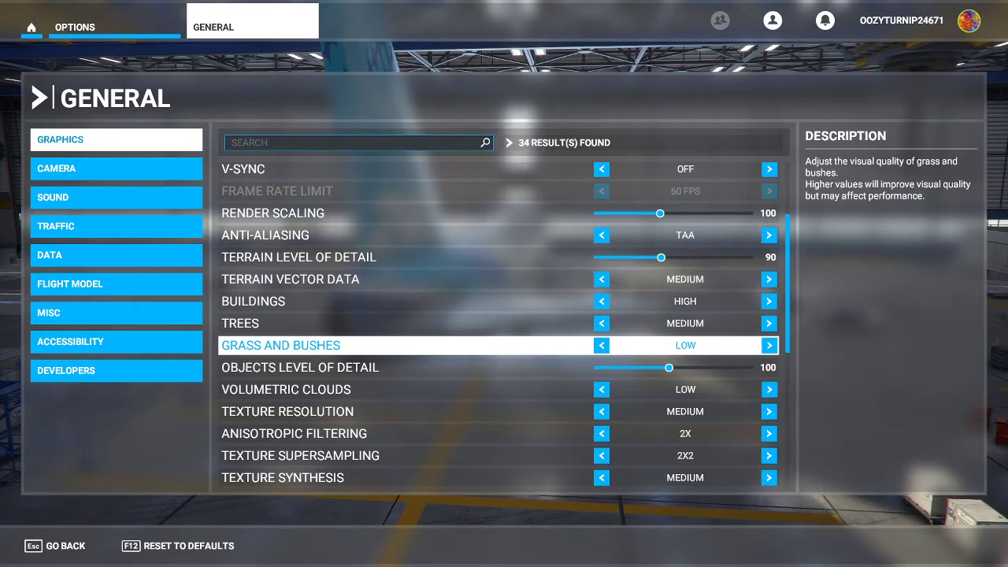
{"action": "key", "text": "Up"}
{"action": "key", "text": "Down"}
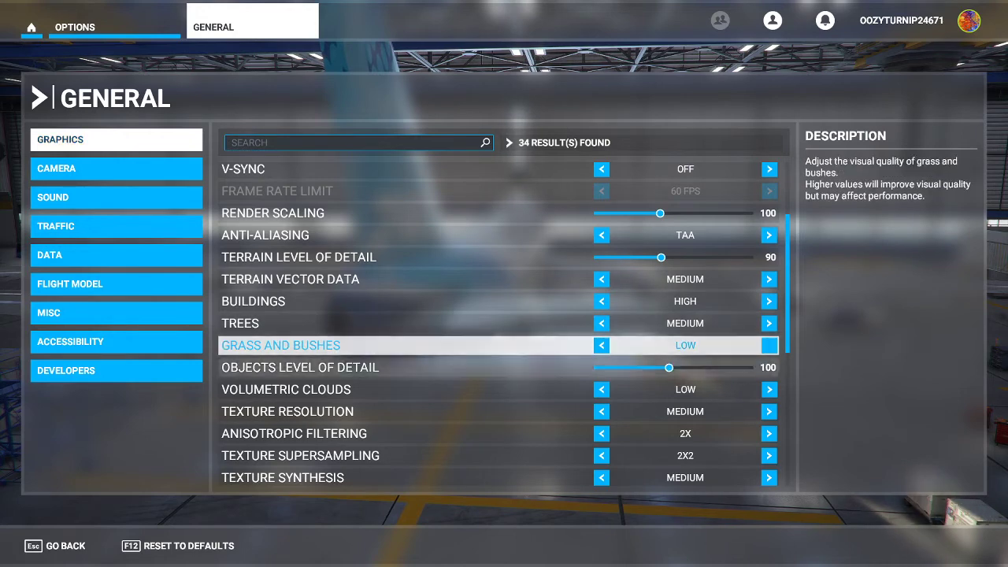
{"action": "key", "text": "Down"}
{"action": "key", "text": "Down"}
{"action": "key", "text": "Up"}
{"action": "scroll", "coordinate": [504, 325], "scroll_direction": "down", "scroll_amount": 3}
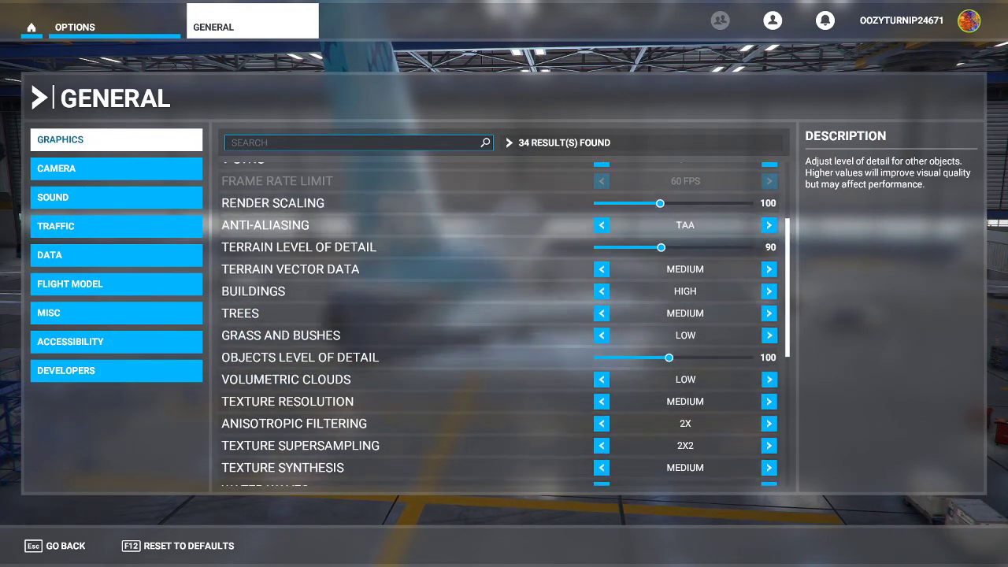
{"action": "key", "text": "Up"}
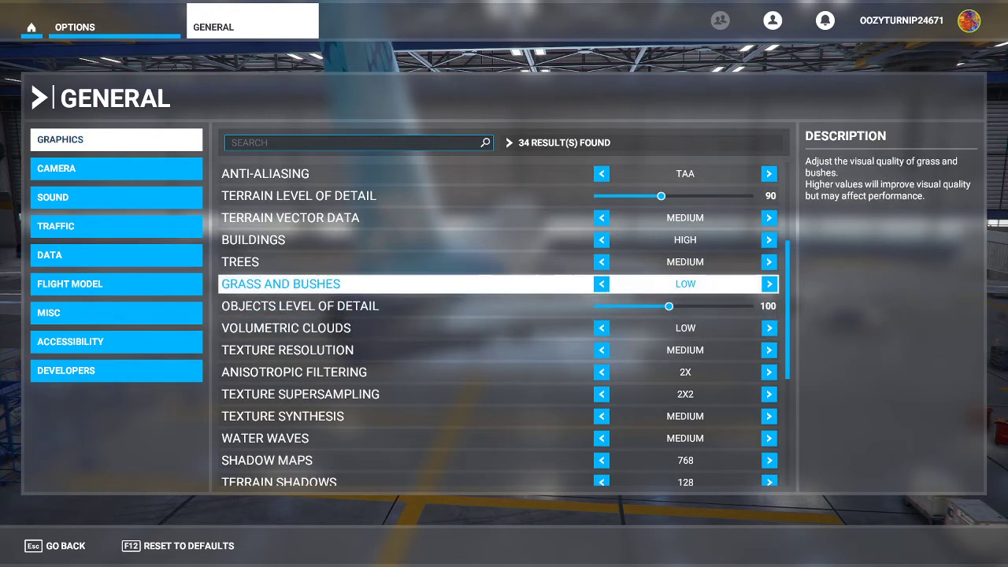
{"action": "key", "text": "Down"}
{"action": "key", "text": "Up"}
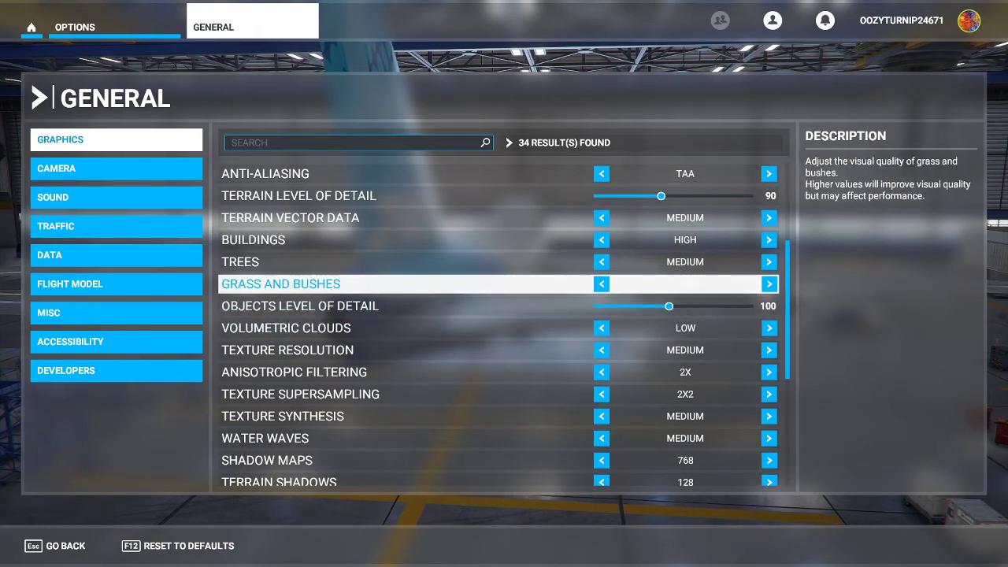
{"action": "key", "text": "Up"}
{"action": "key", "text": "Down"}
{"action": "key", "text": "Down"}
{"action": "key", "text": "Up"}
{"action": "key", "text": "Down"}
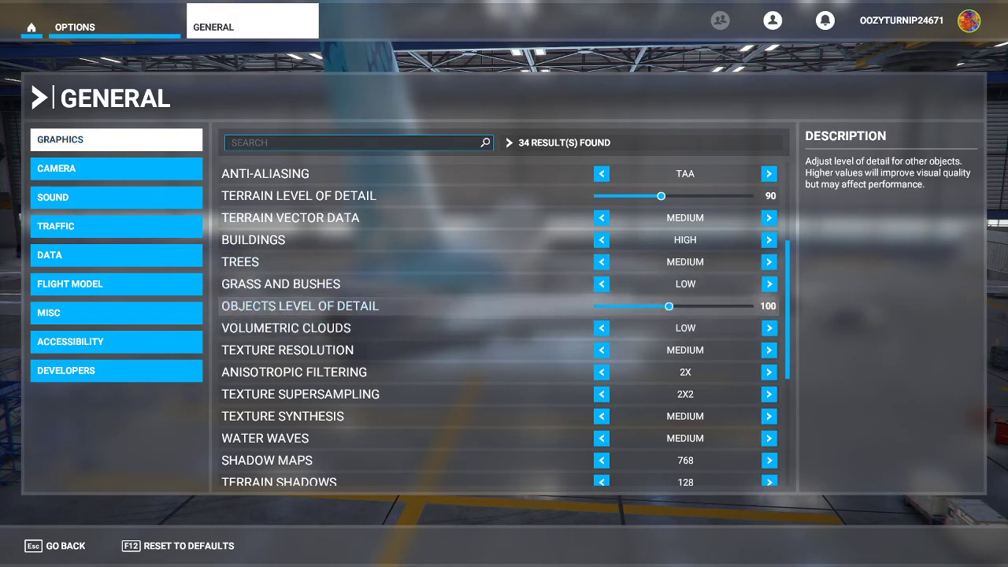
Look back over the terrain and scenery detail settings and read the volumetric clouds description
{"action": "key", "text": "Up"}
{"action": "key", "text": "Up"}
{"action": "key", "text": "Up"}
{"action": "key", "text": "Up"}
{"action": "key", "text": "Up"}
{"action": "key", "text": "Up"}
{"action": "key", "text": "Down"}
{"action": "key", "text": "Down"}
{"action": "key", "text": "Down"}
{"action": "key", "text": "Down"}
{"action": "key", "text": "Down"}
{"action": "key", "text": "Down"}
{"action": "key", "text": "Up"}
{"action": "key", "text": "Up"}
{"action": "key", "text": "Down"}
{"action": "key", "text": "Down"}
{"action": "key", "text": "Up"}
{"action": "key", "text": "Up"}
{"action": "key", "text": "Up"}
{"action": "key", "text": "Up"}
{"action": "key", "text": "Down"}
{"action": "key", "text": "Down"}
{"action": "key", "text": "Down"}
{"action": "key", "text": "Down"}
{"action": "key", "text": "Down"}
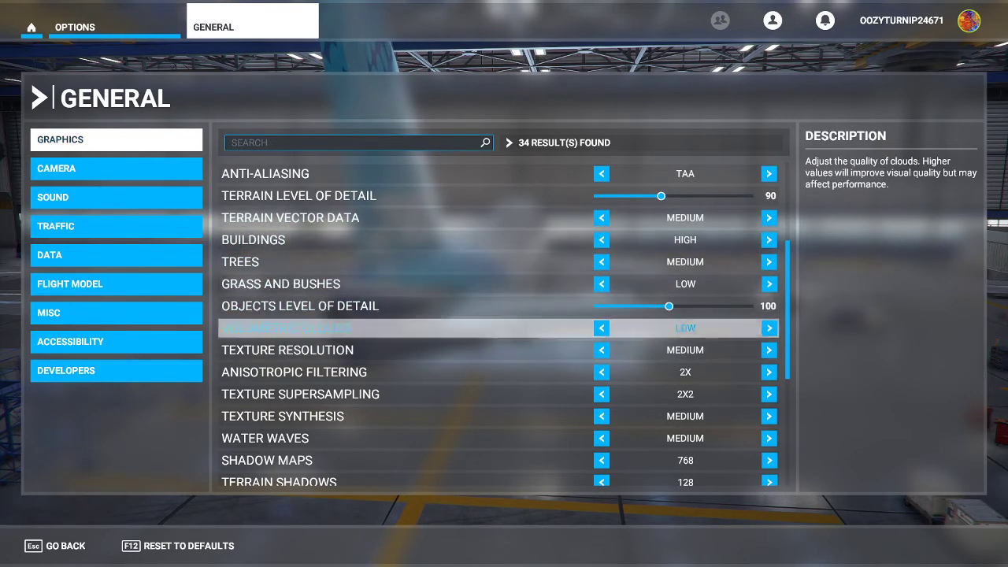
{"action": "key", "text": "Down"}
{"action": "key", "text": "Up"}
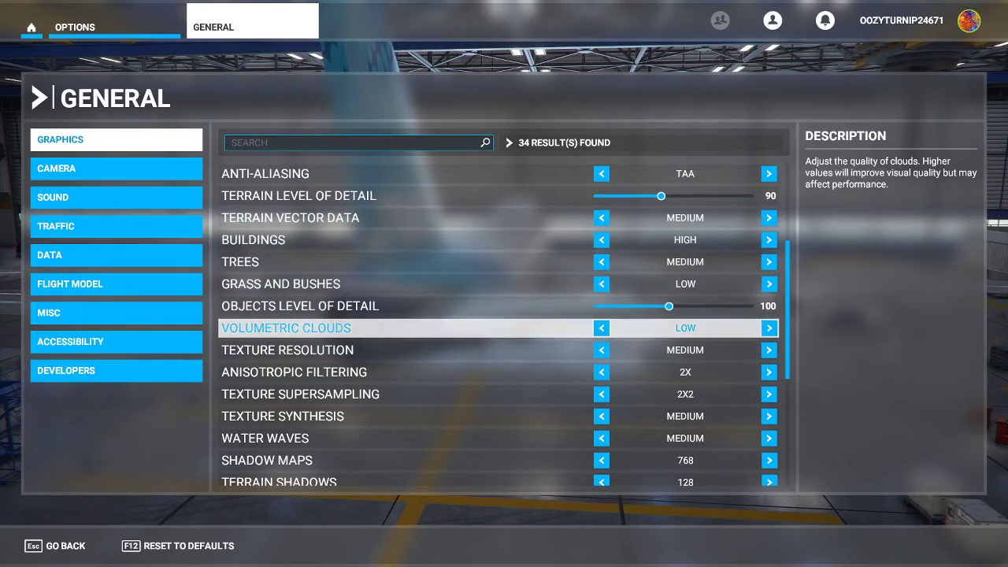
Compare the objects level of detail, volumetric clouds and anisotropic filtering settings
{"action": "key", "text": "Up"}
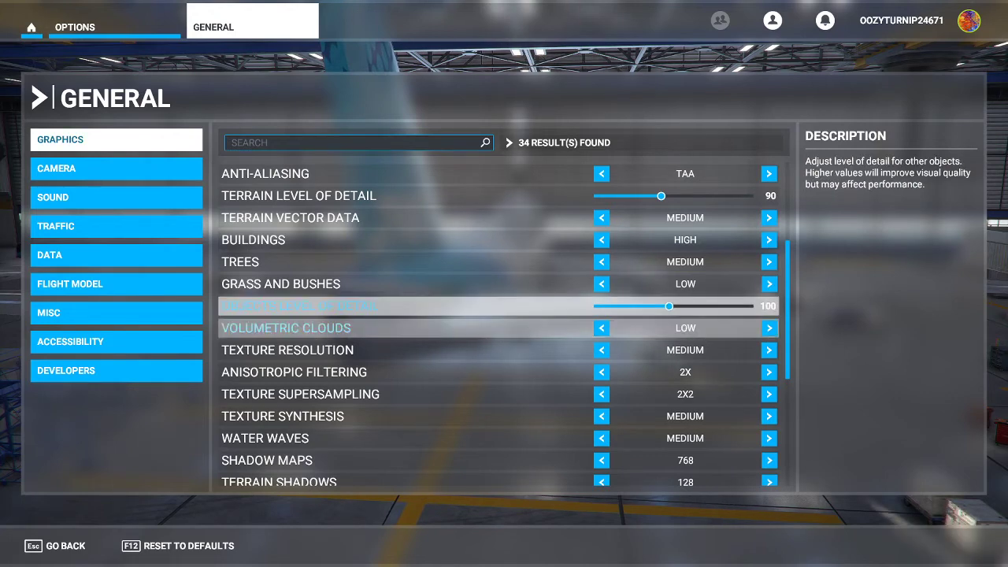
{"action": "key", "text": "Down"}
{"action": "key", "text": "Up"}
{"action": "key", "text": "Up"}
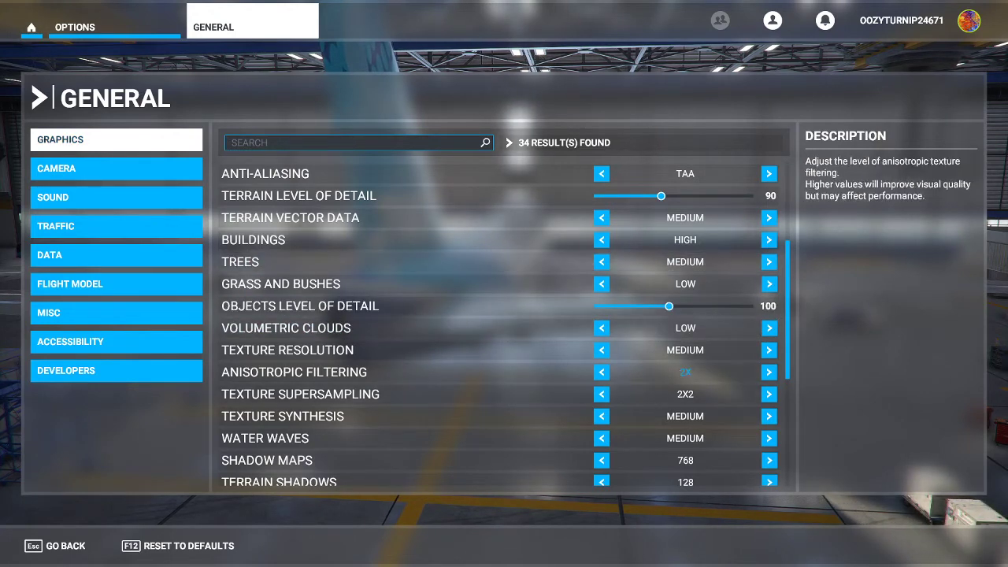
{"action": "key", "text": "Up"}
{"action": "key", "text": "Down"}
{"action": "key", "text": "Down"}
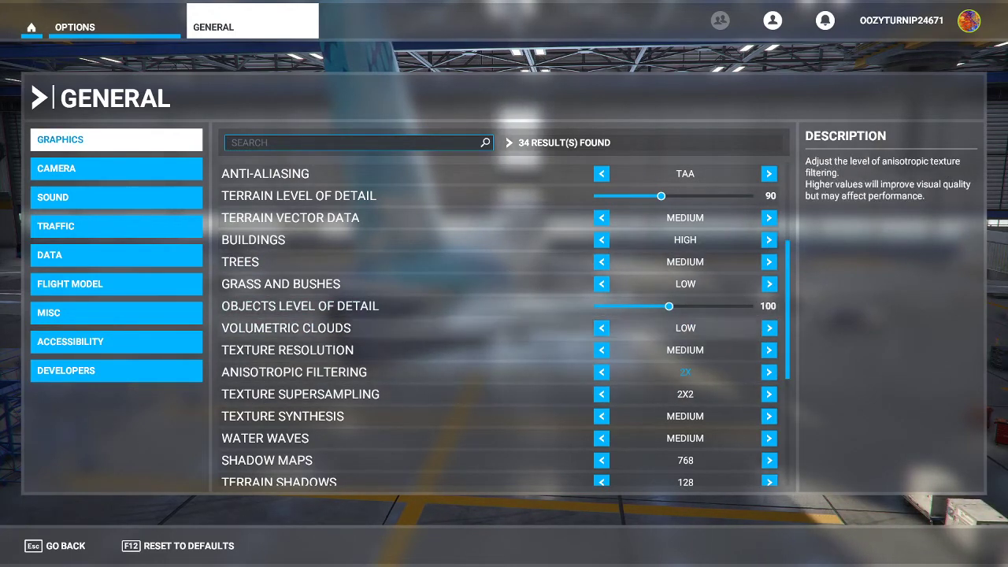
{"action": "key", "text": "Up"}
{"action": "key", "text": "Down"}
{"action": "key", "text": "Up"}
{"action": "key", "text": "Up"}
{"action": "key", "text": "Up"}
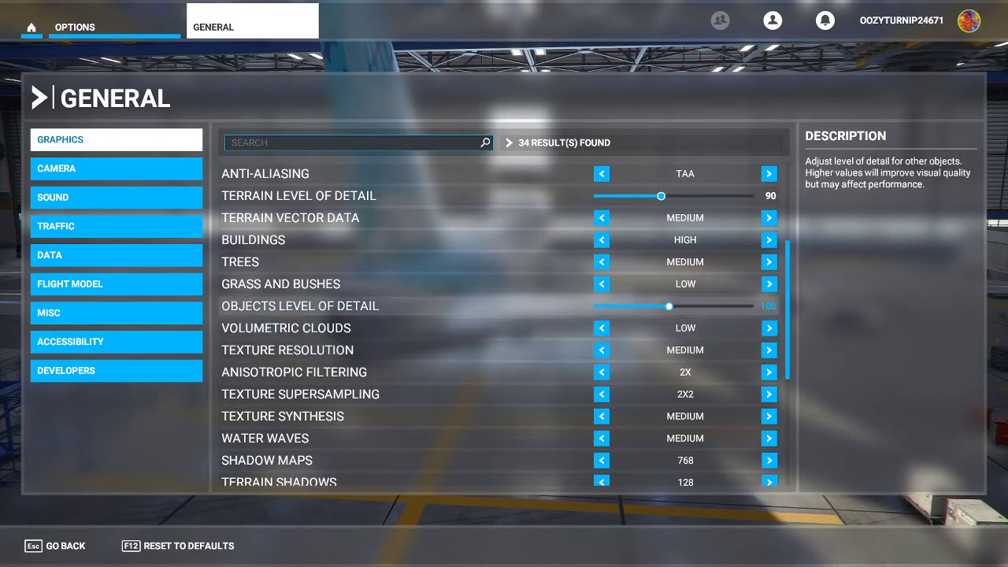
{"action": "key", "text": "Up"}
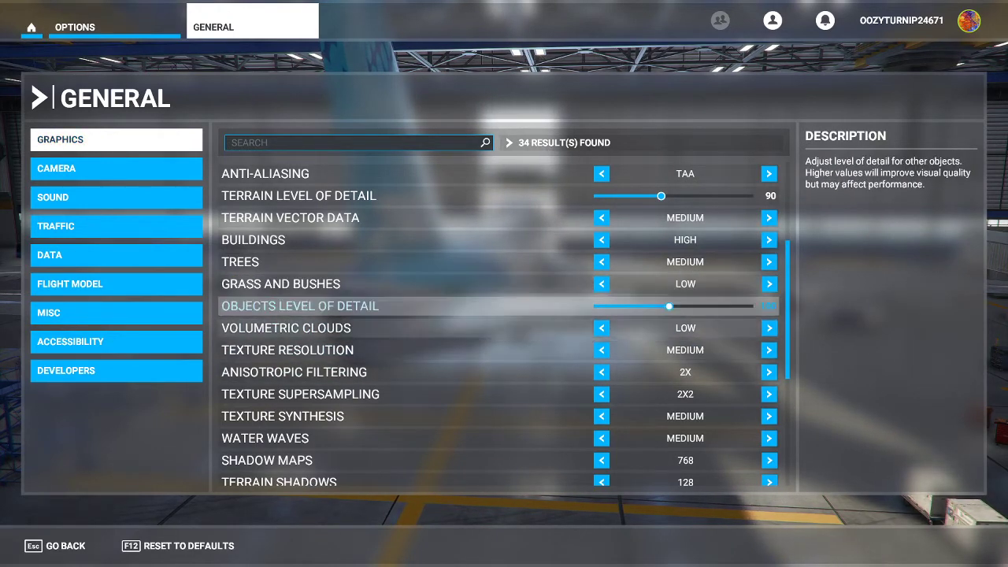
{"action": "key", "text": "Down"}
{"action": "key", "text": "Down"}
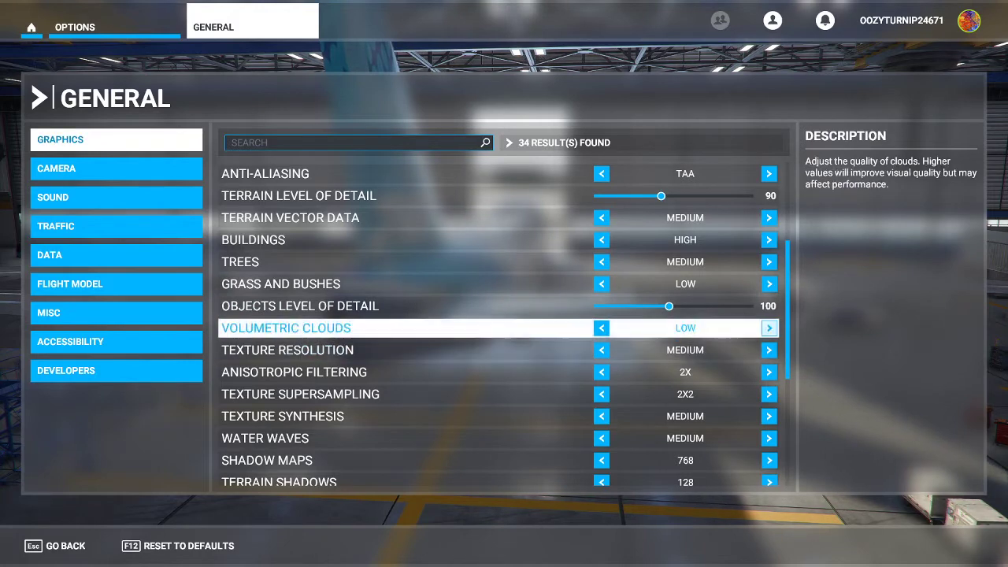
Recheck the terrain vector data setting and read the texture resolution description
{"action": "key", "text": "Up"}
{"action": "key", "text": "Up"}
{"action": "key", "text": "Up"}
{"action": "key", "text": "Up"}
{"action": "key", "text": "Up"}
{"action": "key", "text": "Up"}
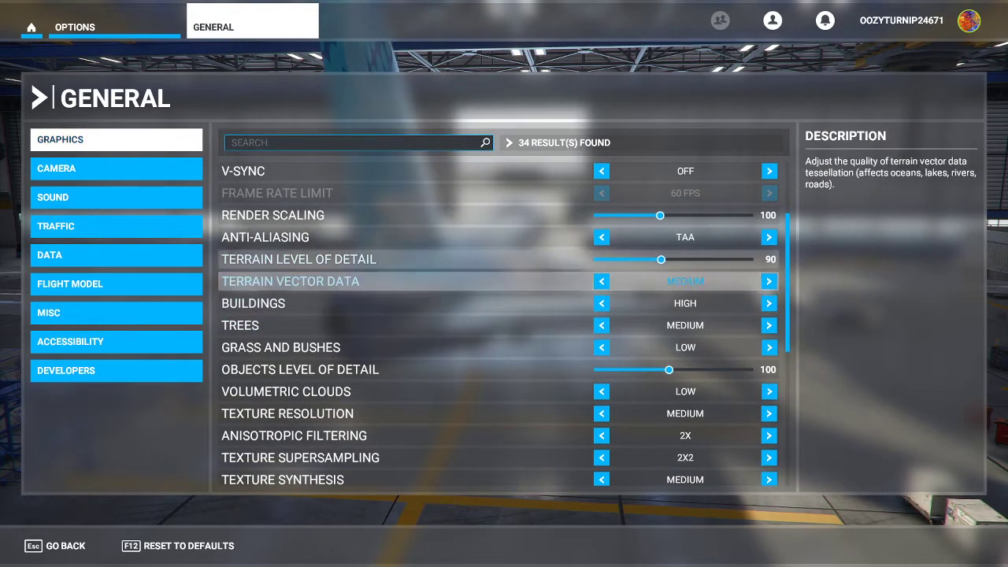
{"action": "key", "text": "Down"}
{"action": "key", "text": "Down"}
{"action": "key", "text": "Down"}
{"action": "key", "text": "Down"}
{"action": "left_click_drag", "start_coordinate": [787, 335], "coordinate": [787, 370]}
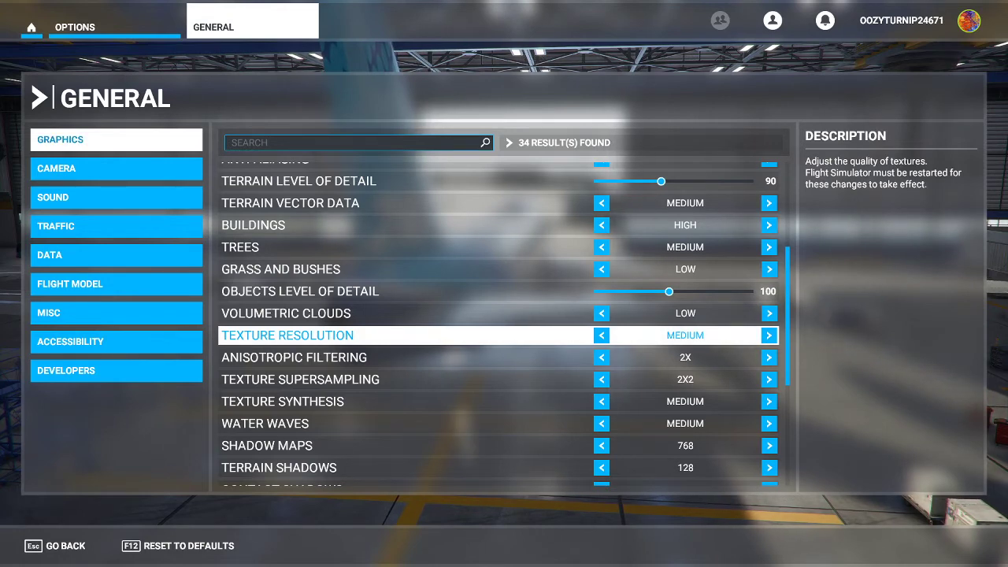
Examine the anisotropic filtering and texture supersampling settings and their descriptions
{"action": "key", "text": "Down"}
{"action": "key", "text": "Up"}
{"action": "key", "text": "Down"}
{"action": "key", "text": "Down"}
{"action": "key", "text": "Up"}
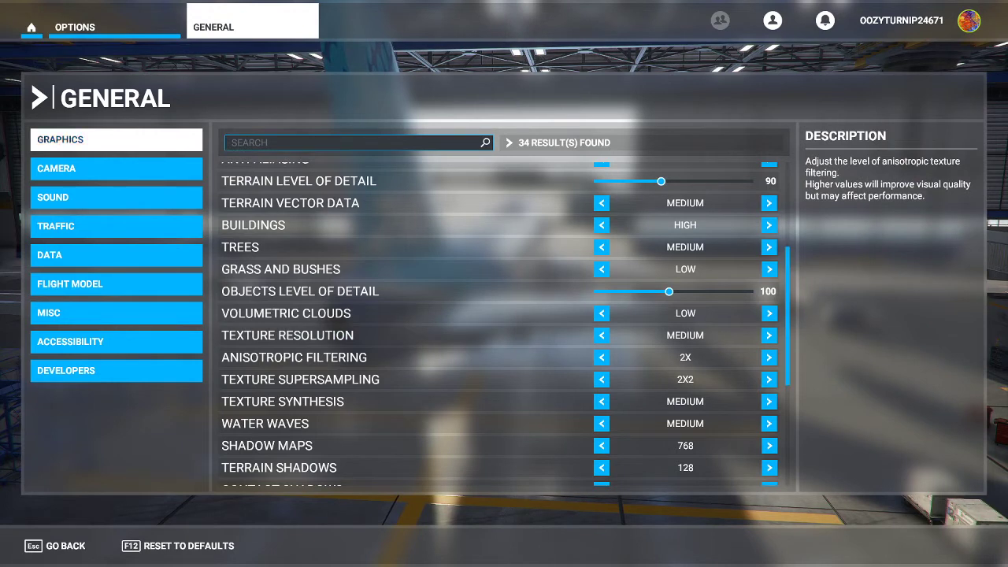
{"action": "key", "text": "Down"}
{"action": "key", "text": "Up"}
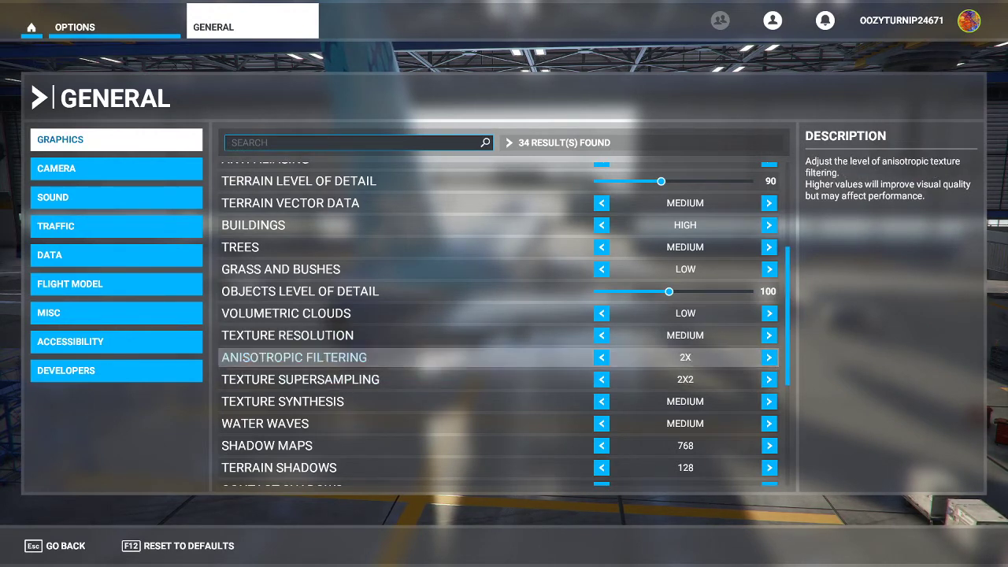
{"action": "key", "text": "Down"}
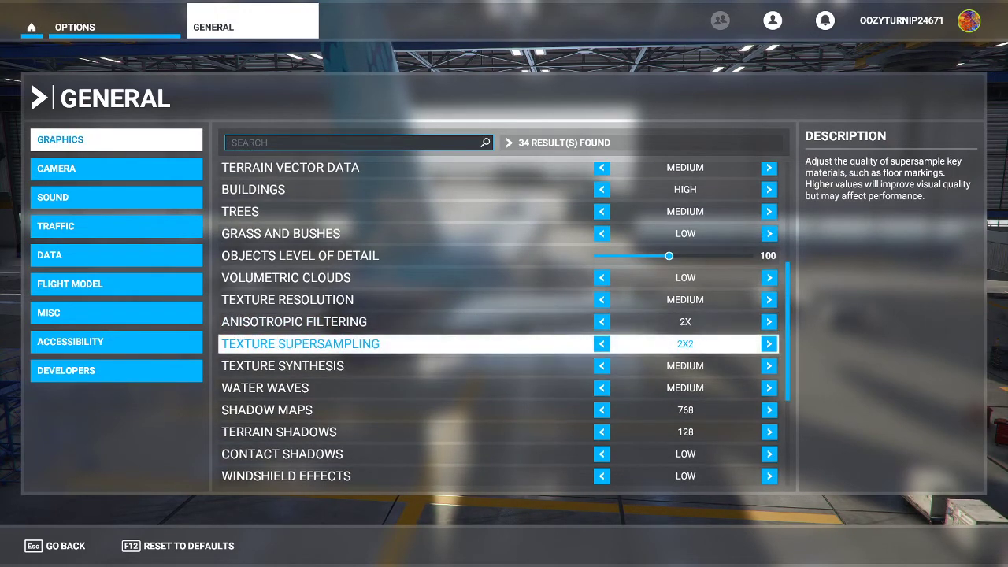
{"action": "key", "text": "Up"}
{"action": "key", "text": "Up"}
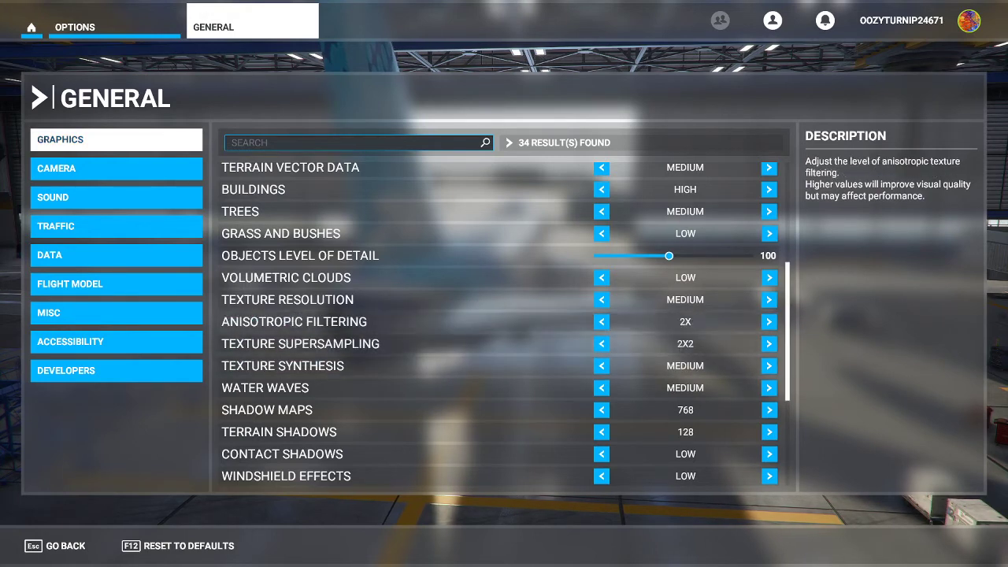
Read the descriptions of the texture synthesis and water waves settings
{"action": "left_click_drag", "start_coordinate": [787, 353], "coordinate": [788, 362]}
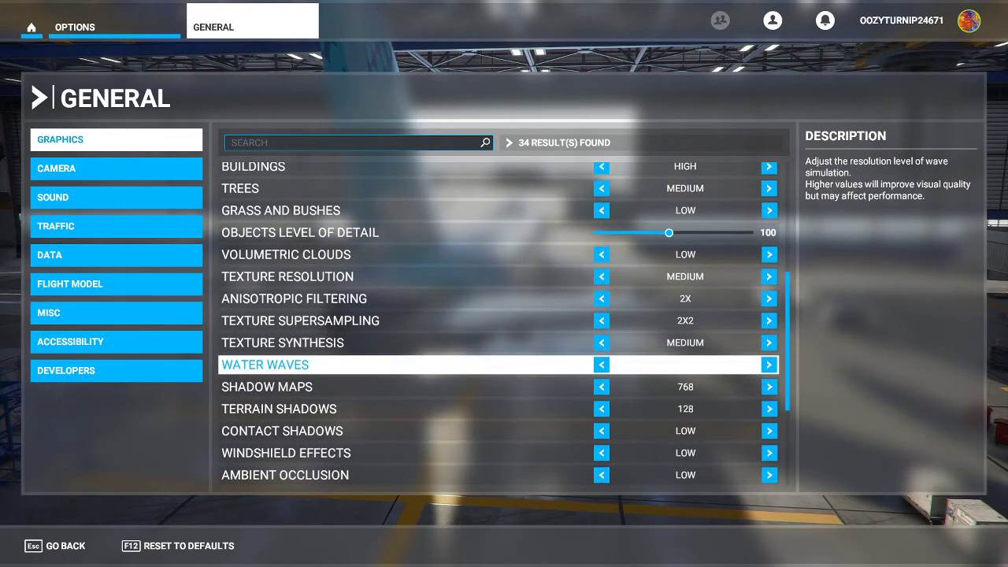
{"action": "key", "text": "Down"}
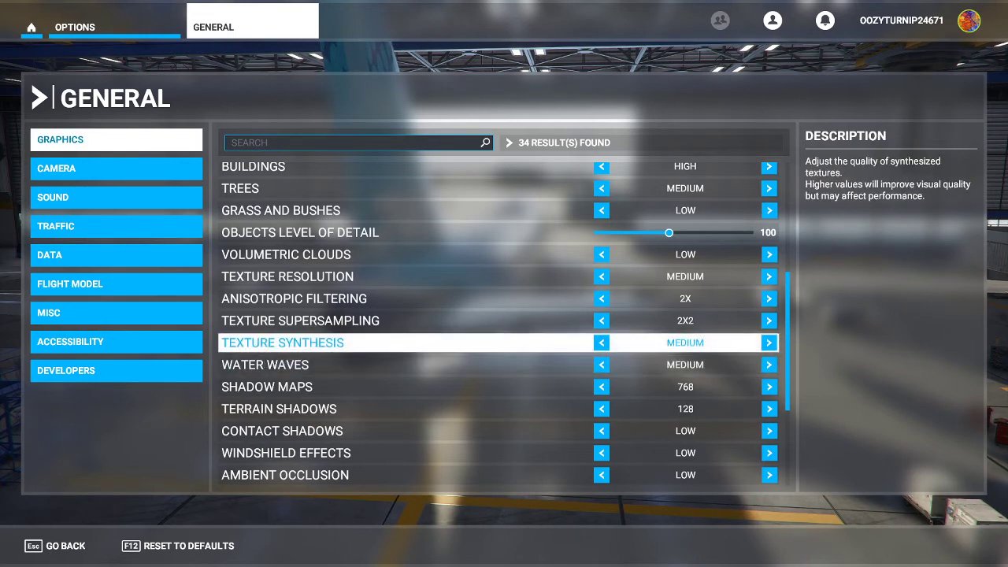
{"action": "key", "text": "Left"}
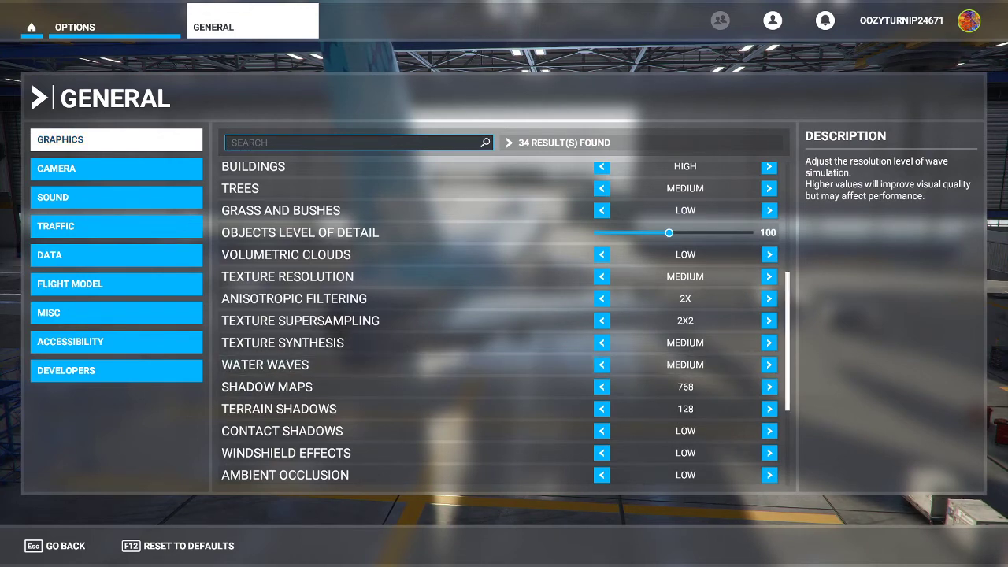
Try the shadow maps setting at 2048 and return it to 768
{"action": "left_click_drag", "start_coordinate": [788, 364], "coordinate": [788, 397]}
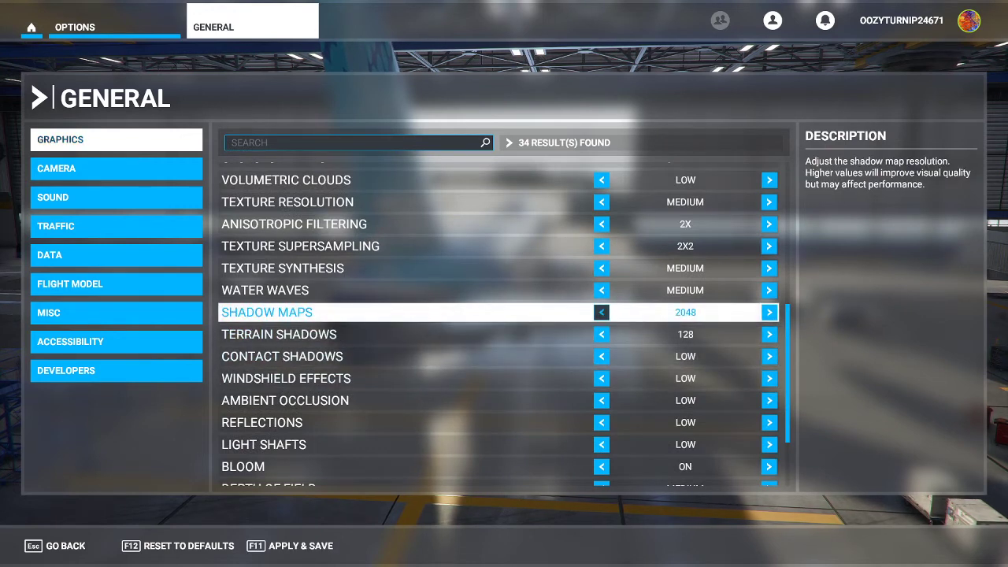
{"action": "left_click", "coordinate": [769, 313]}
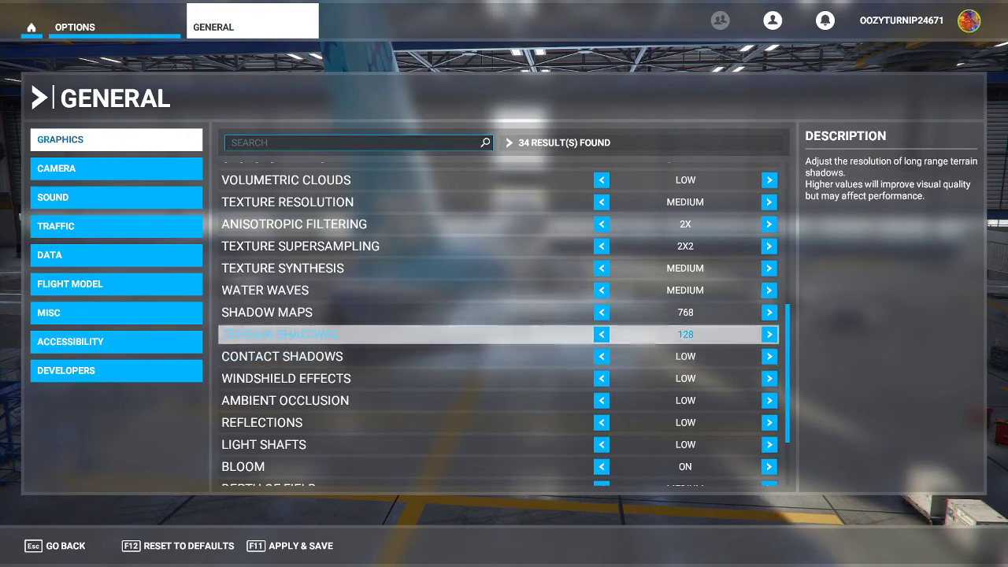
Try other values for ambient occlusion, reflections and bloom, returning them to Low, Low and On
{"action": "scroll", "coordinate": [500, 326], "scroll_direction": "down", "scroll_amount": 1}
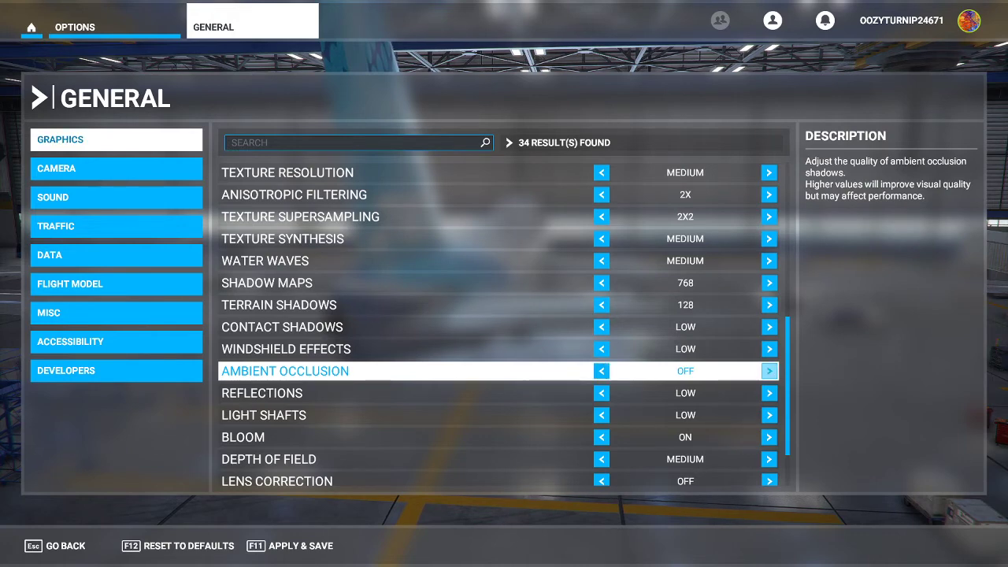
{"action": "scroll", "coordinate": [504, 323], "scroll_direction": "down", "scroll_amount": 3}
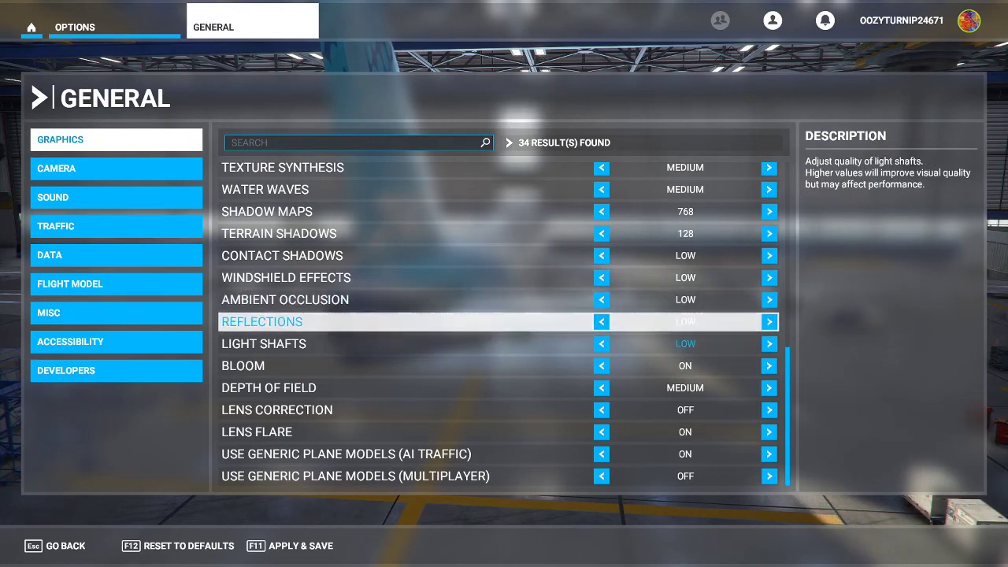
{"action": "left_click", "coordinate": [602, 322]}
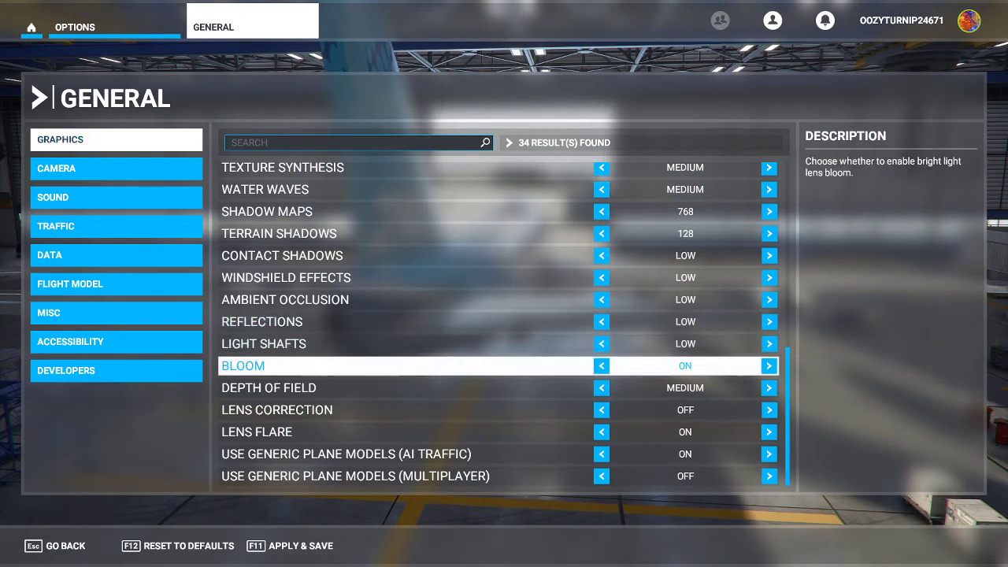
{"action": "left_click", "coordinate": [769, 365]}
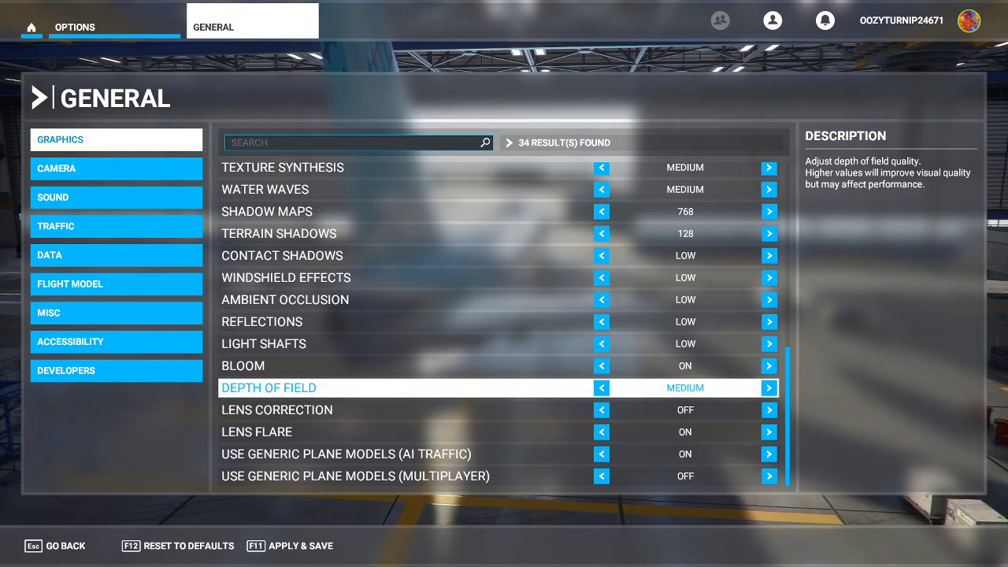
Read the descriptions of the depth of field and lens correction settings
{"action": "key", "text": "Up"}
{"action": "key", "text": "Down"}
{"action": "key", "text": "Down"}
{"action": "key", "text": "Up"}
{"action": "key", "text": "Down"}
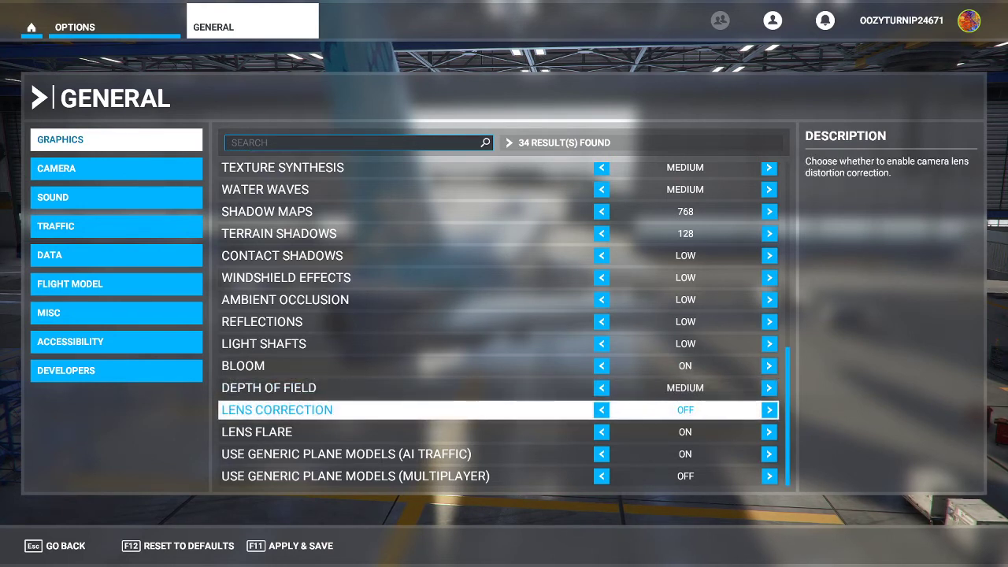
Read the descriptions of the lens correction, lens flare and generic plane models (AI traffic) settings
{"action": "key", "text": "Up"}
{"action": "key", "text": "Down"}
{"action": "key", "text": "Right"}
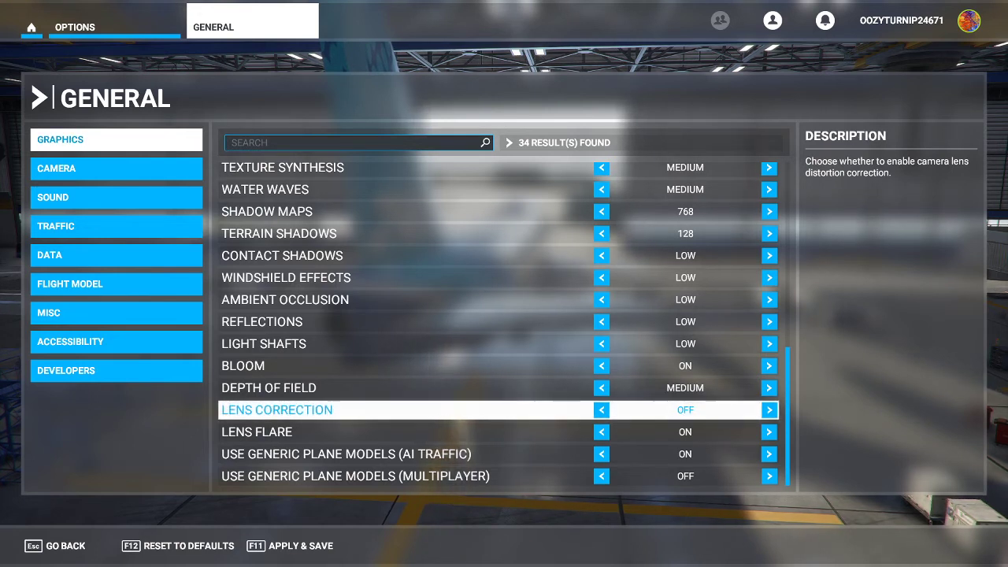
{"action": "key", "text": "Down"}
{"action": "key", "text": "Down"}
{"action": "key", "text": "Up"}
{"action": "key", "text": "Down"}
{"action": "key", "text": "Up"}
{"action": "key", "text": "Down"}
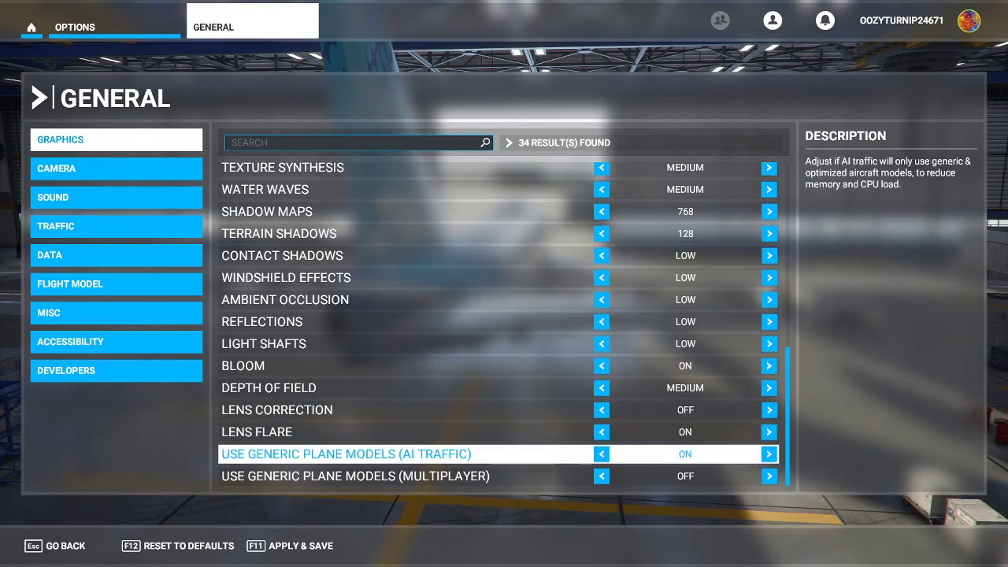
{"action": "key", "text": "Up"}
{"action": "key", "text": "Down"}
{"action": "key", "text": "Up"}
{"action": "key", "text": "Down"}
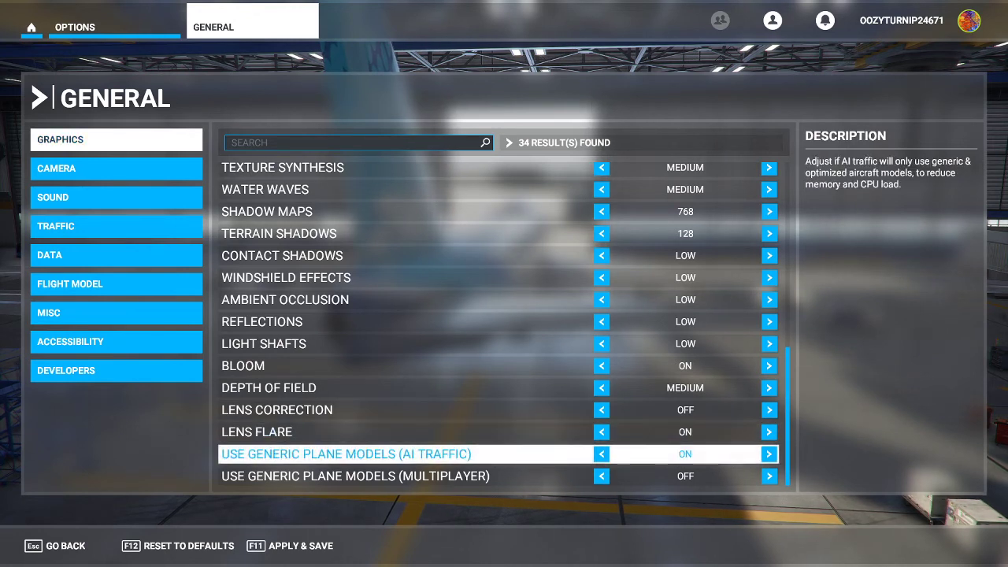
{"action": "key", "text": "Up"}
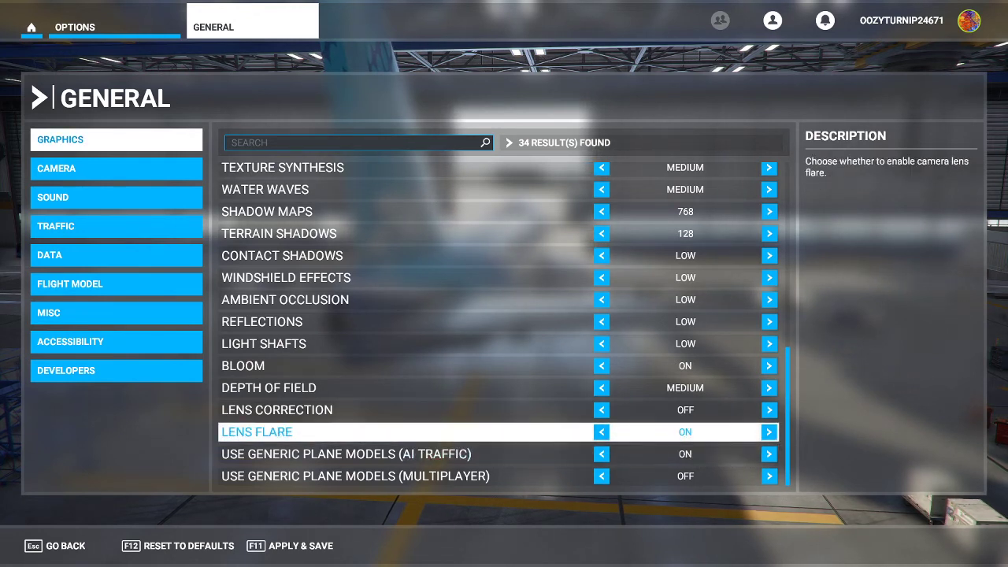
{"action": "key", "text": "Down"}
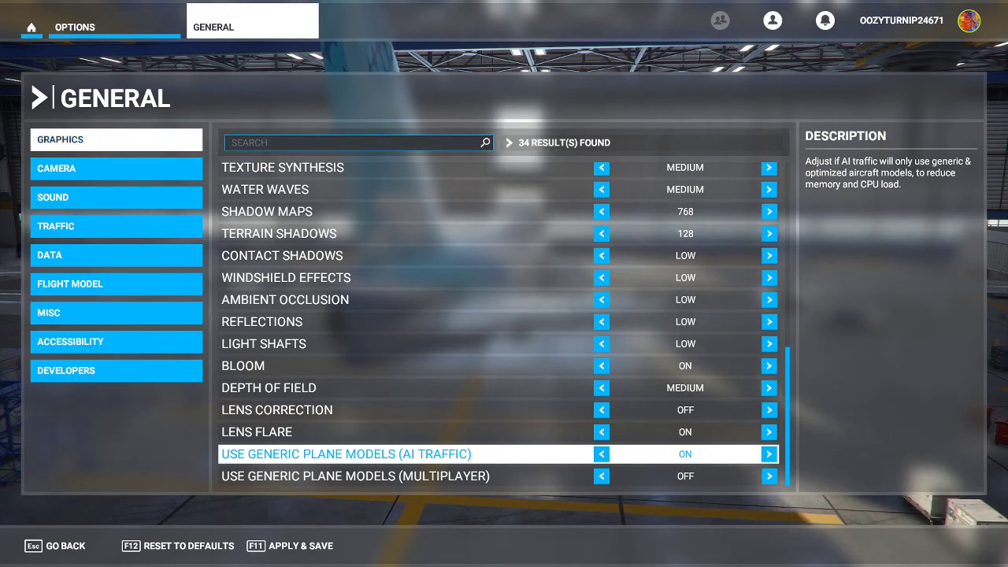
Read the description of generic plane models (multiplayer) and review the full list of graphics settings once more
{"action": "left_click", "coordinate": [355, 476]}
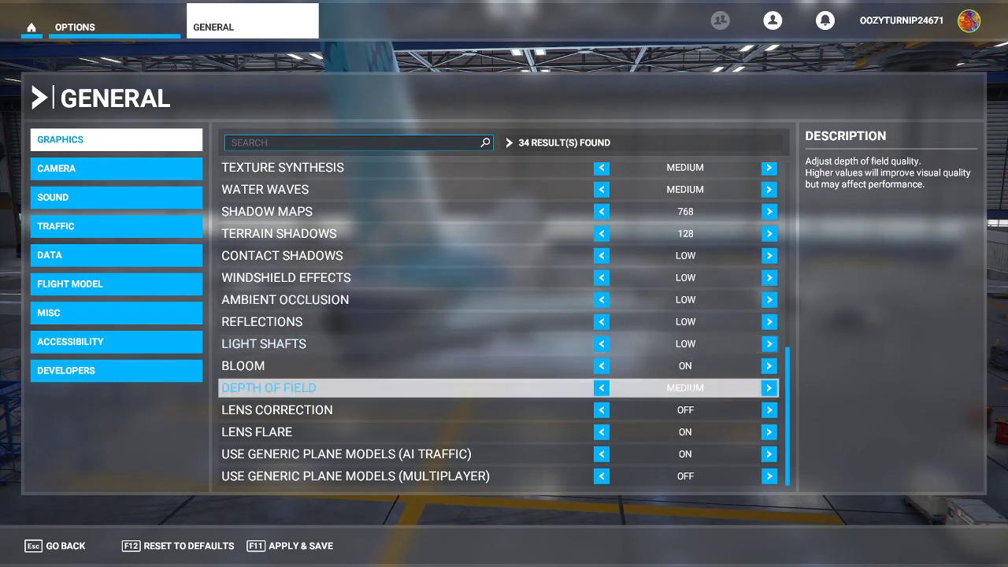
{"action": "scroll", "coordinate": [500, 323], "scroll_direction": "up", "scroll_amount": 8}
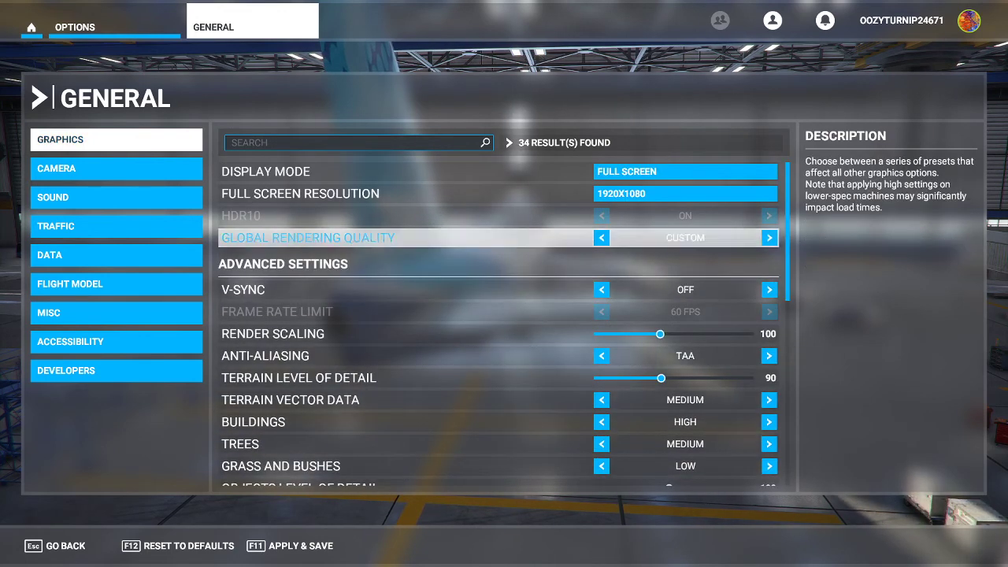
{"action": "scroll", "coordinate": [500, 330], "scroll_direction": "down", "scroll_amount": 5}
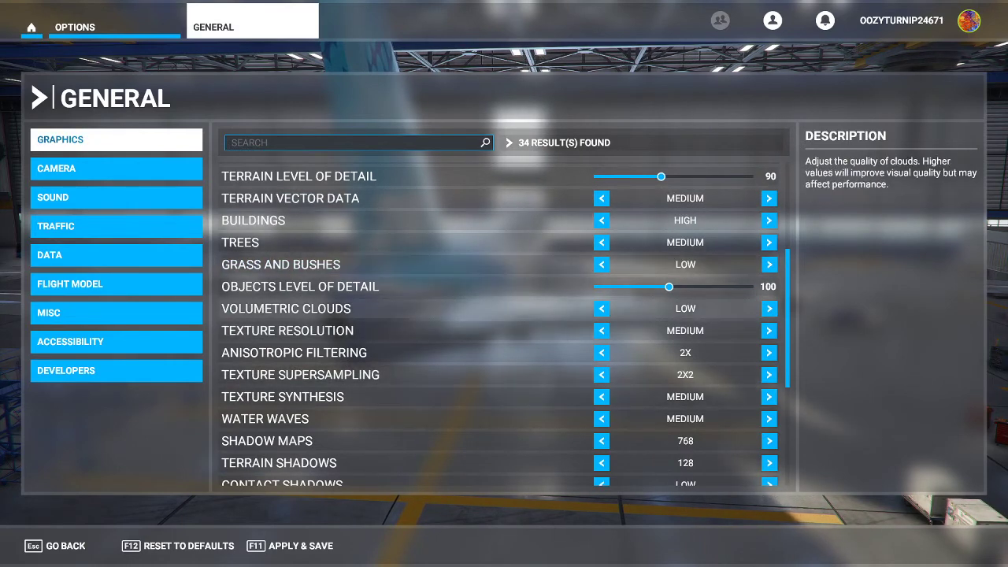
{"action": "scroll", "coordinate": [504, 323], "scroll_direction": "down", "scroll_amount": 5}
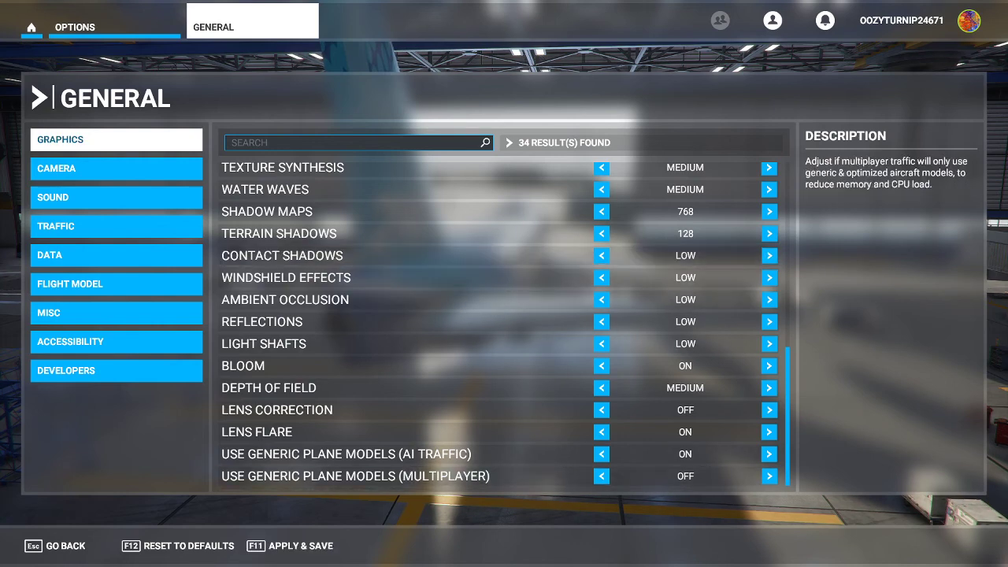
Leave the General options and discard the unsaved changes
{"action": "key", "text": "Escape"}
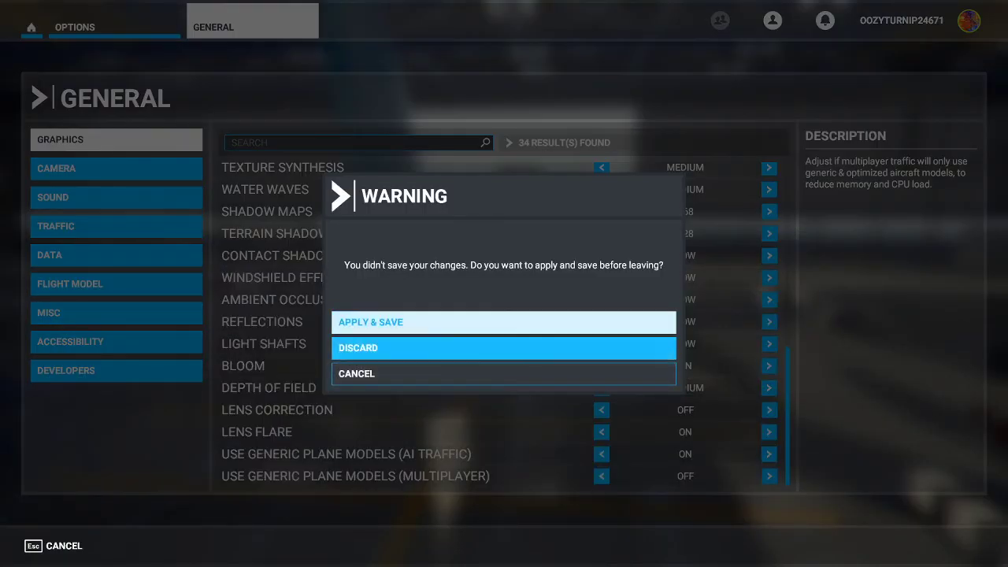
{"action": "key", "text": "Up"}
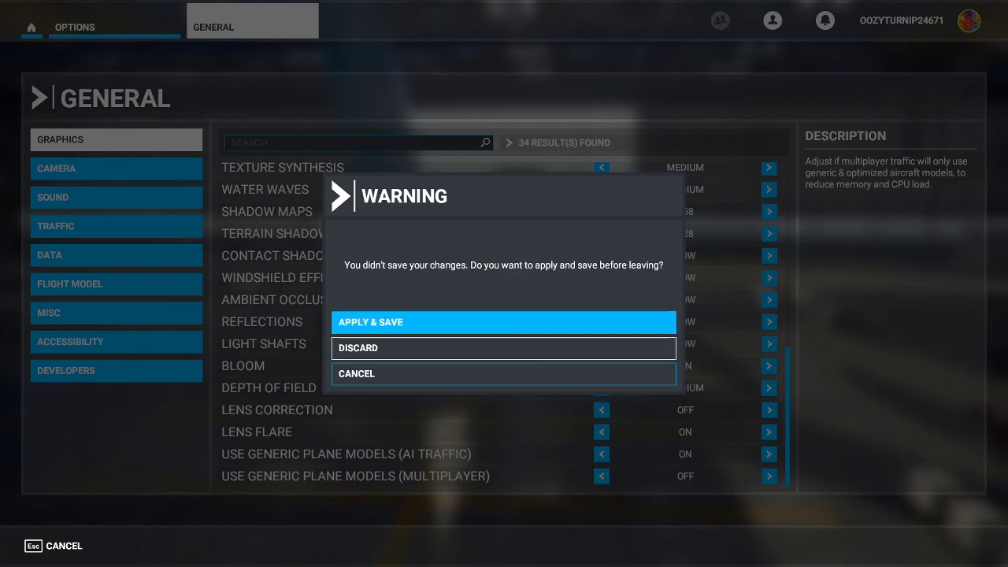
{"action": "key", "text": "Return"}
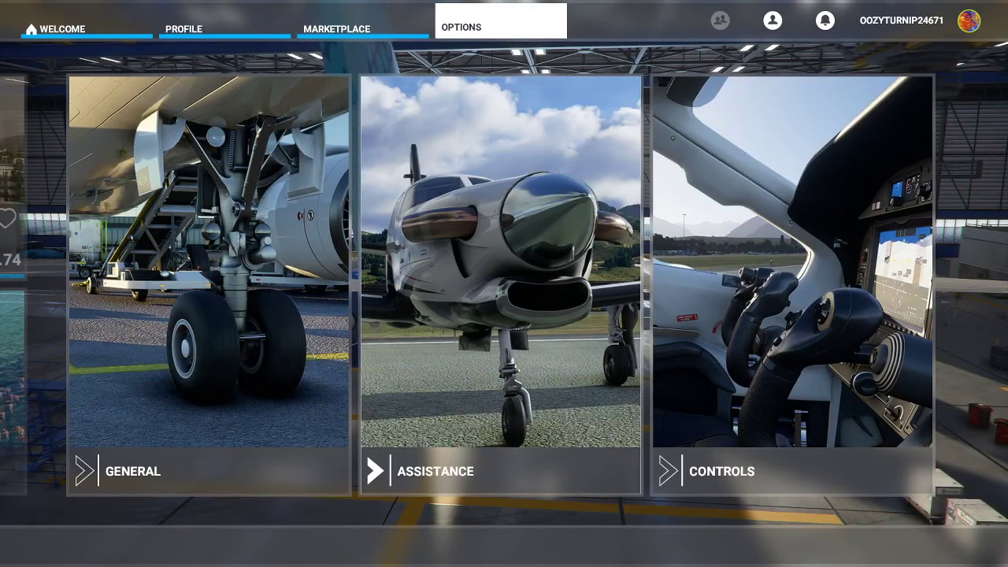